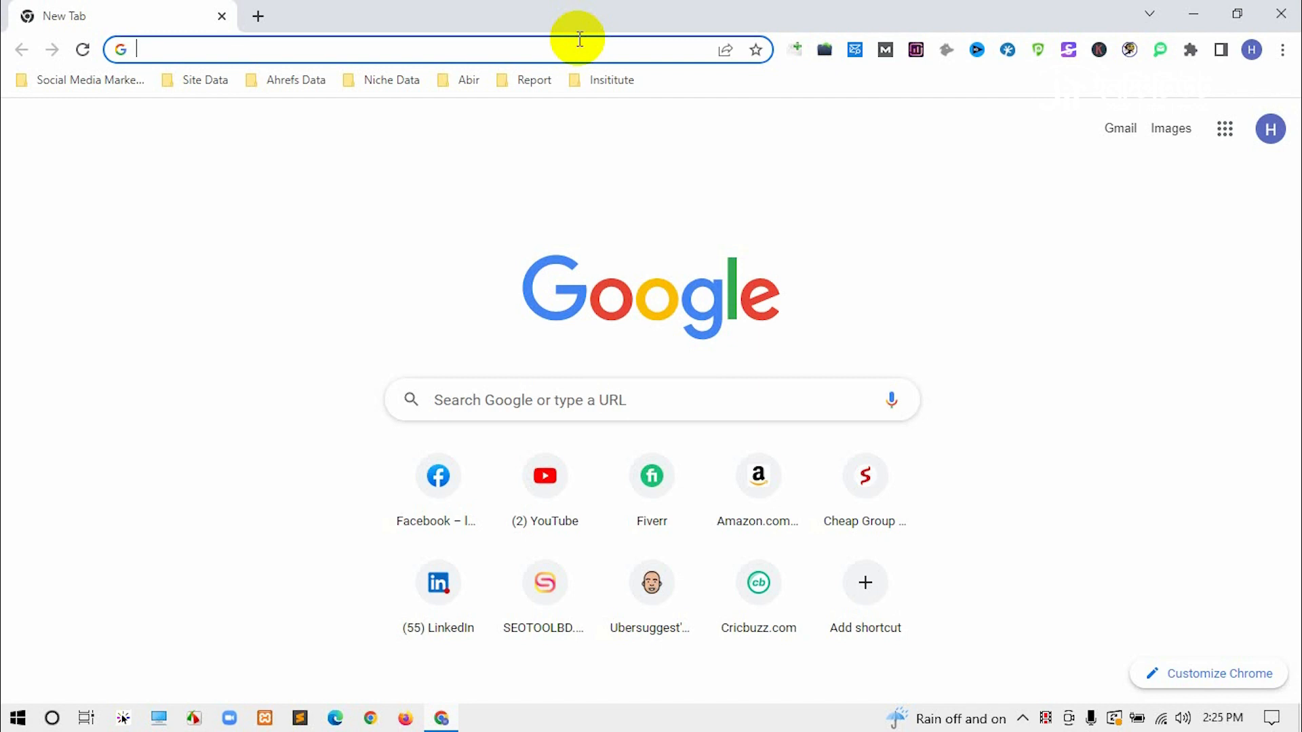
Step: Switch Chrome to the Blogger profile in a new window and go to gmail.com
left_click(1252, 49)
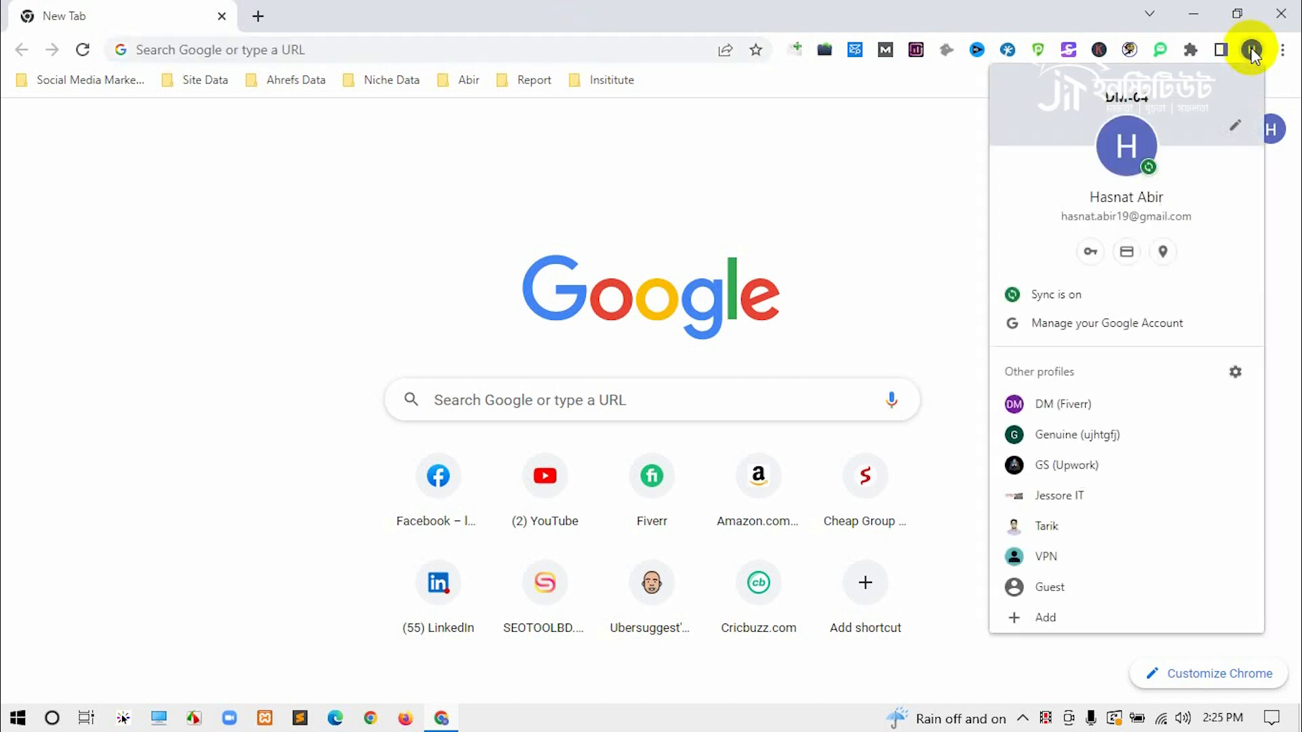
left_click(1068, 465)
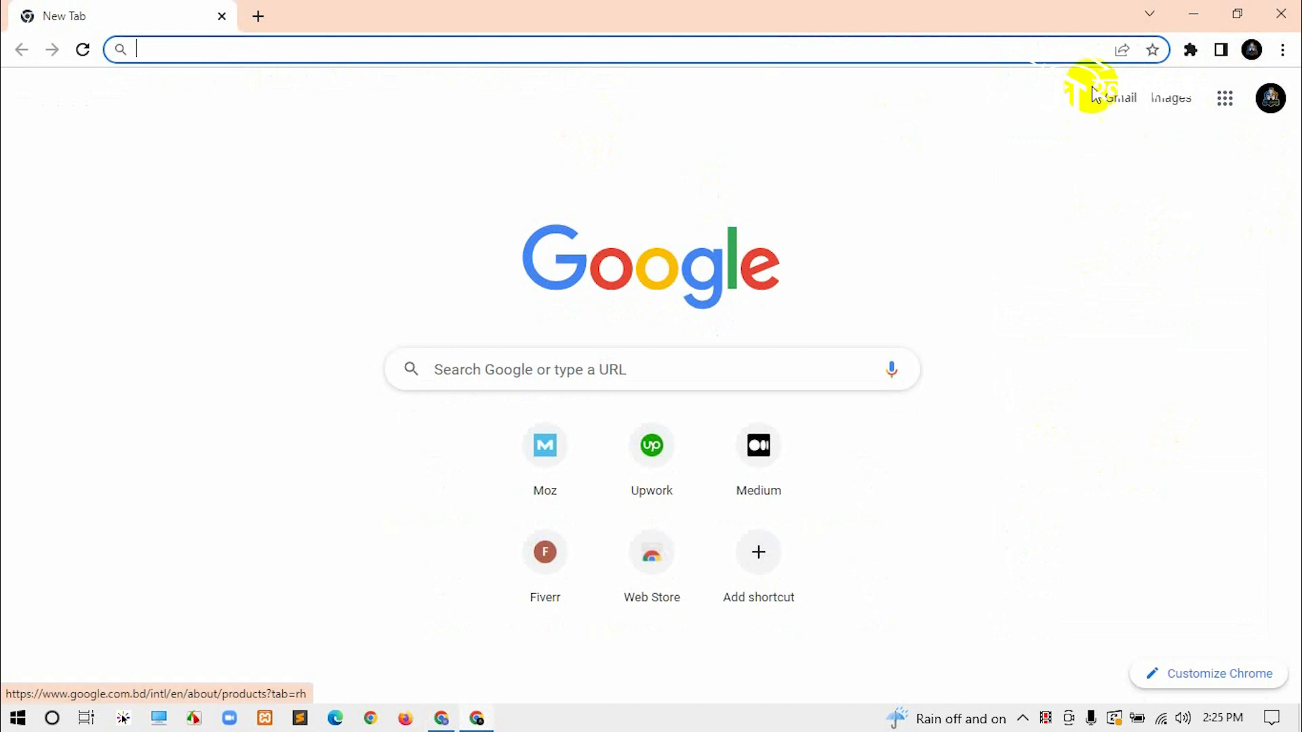
left_click(1224, 98)
scroll(1188, 286, "down", 6)
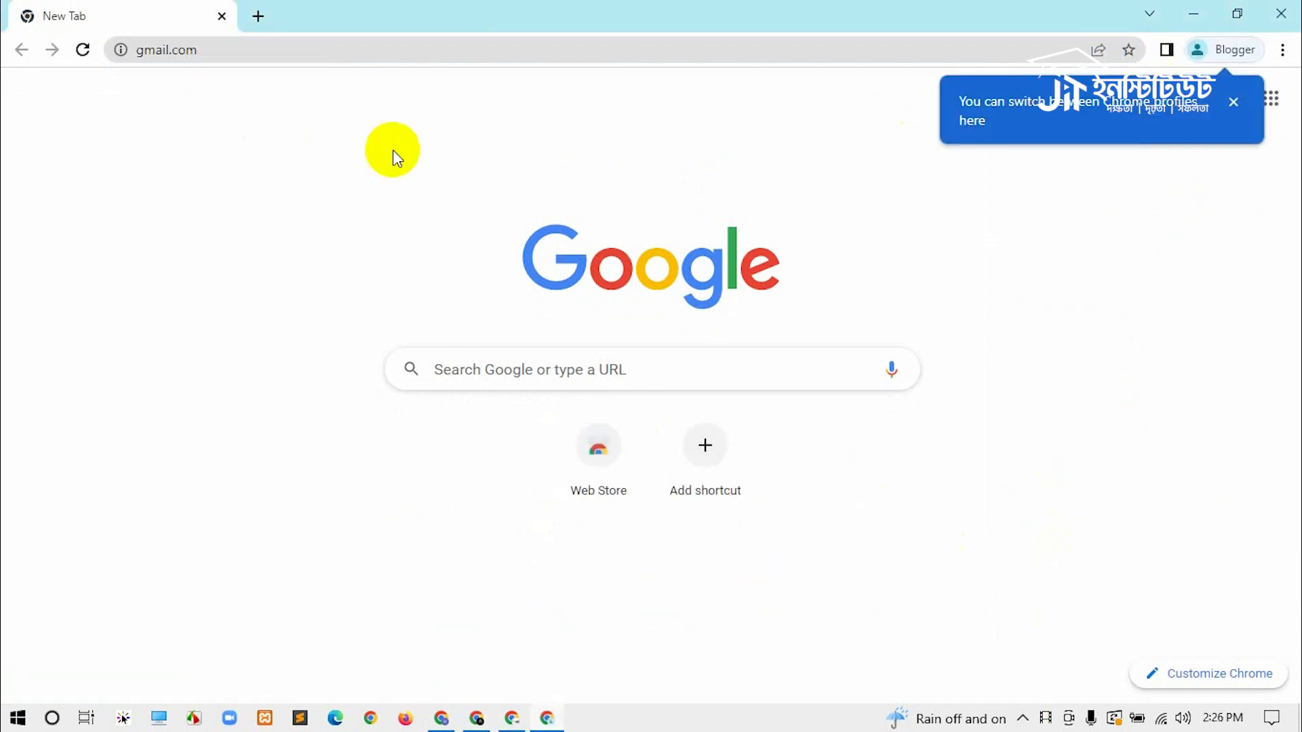
key("Return")
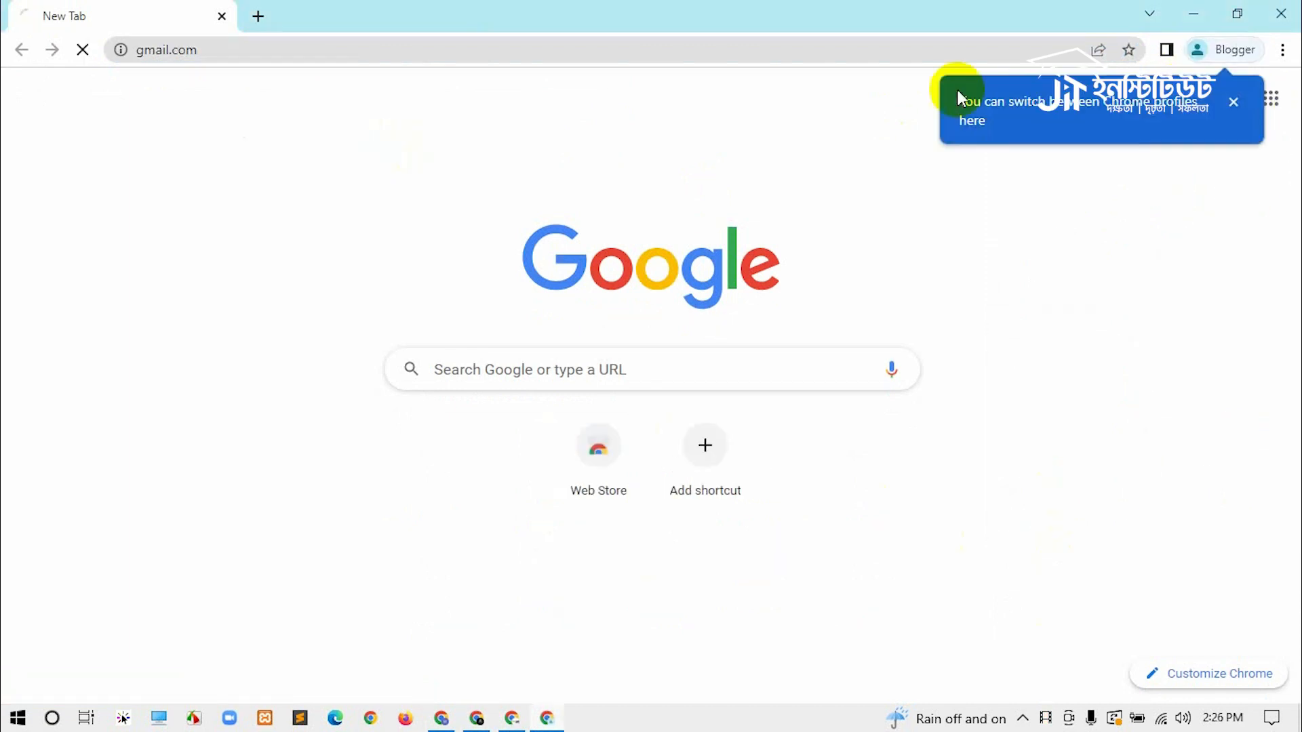
Step: Sign in to Gmail with the account e-mail and password
left_click(532, 354)
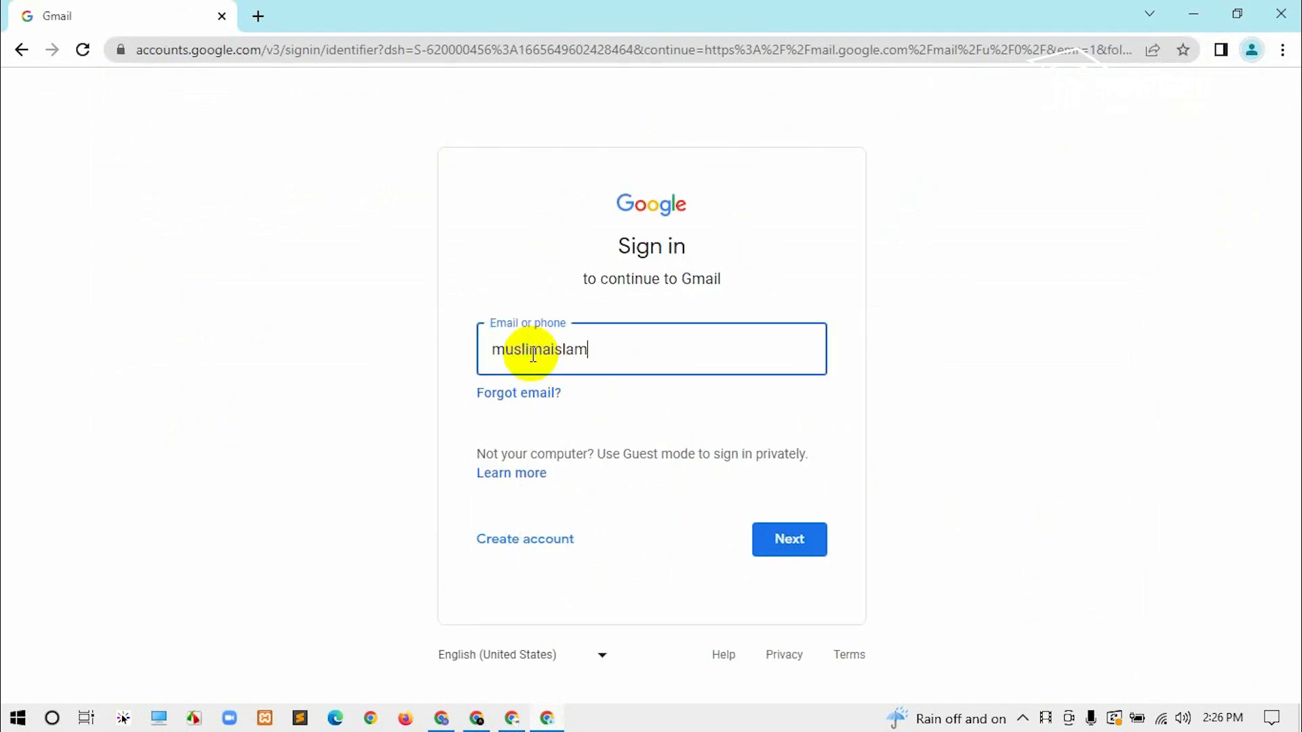
key("Return")
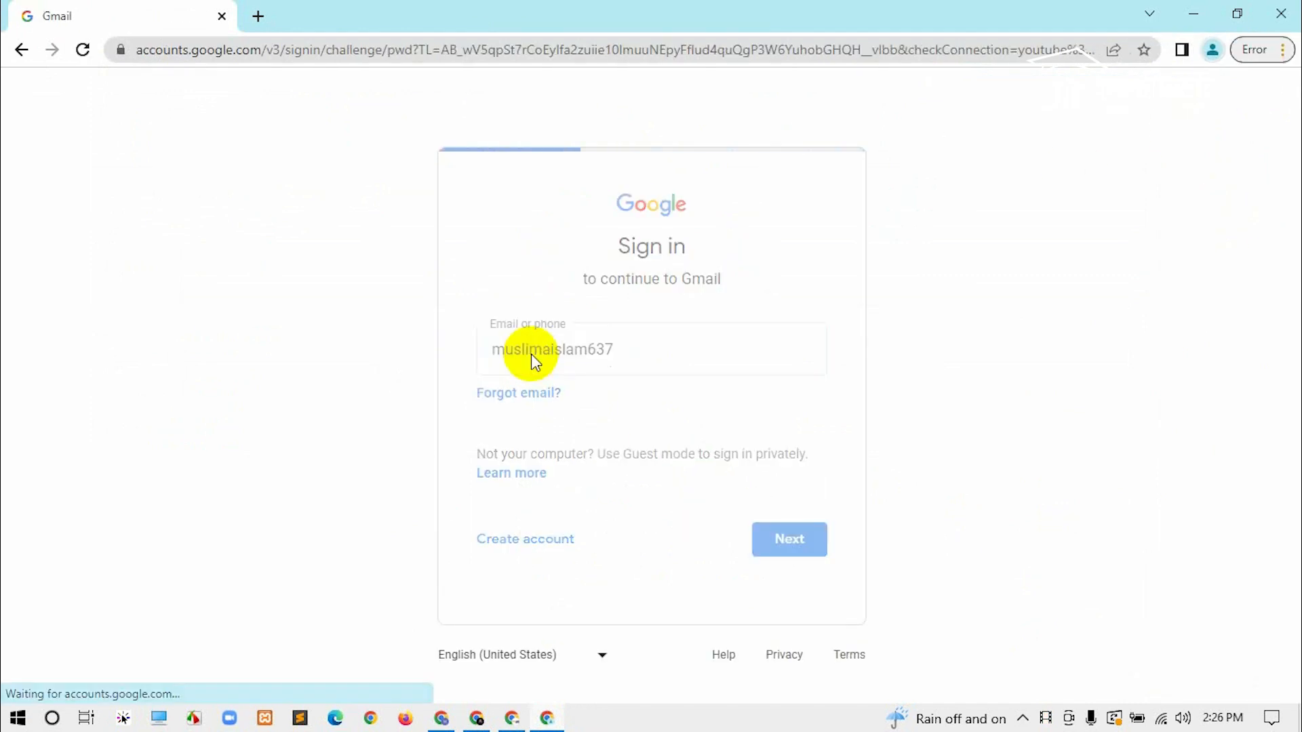
type("•••••••••••••••")
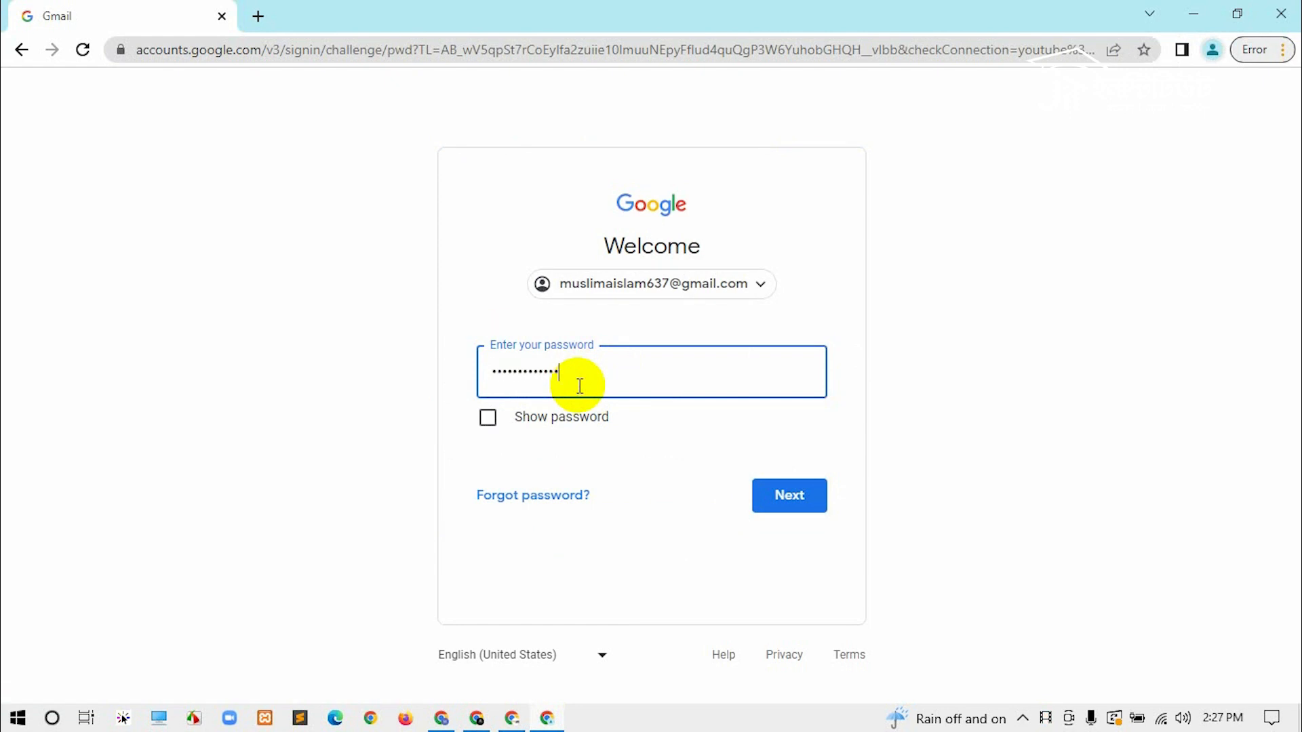
key("Return")
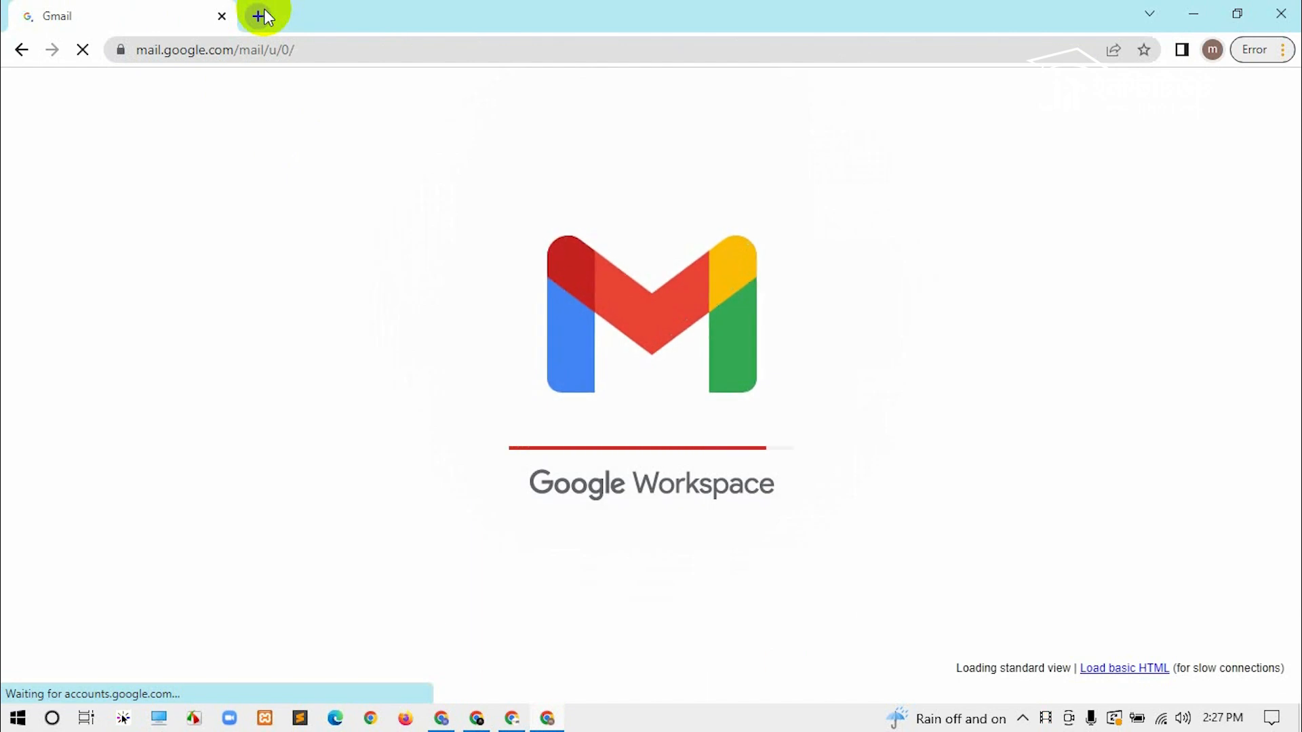
Step: Open Blogger from the Google apps list in a new tab
left_click(261, 17)
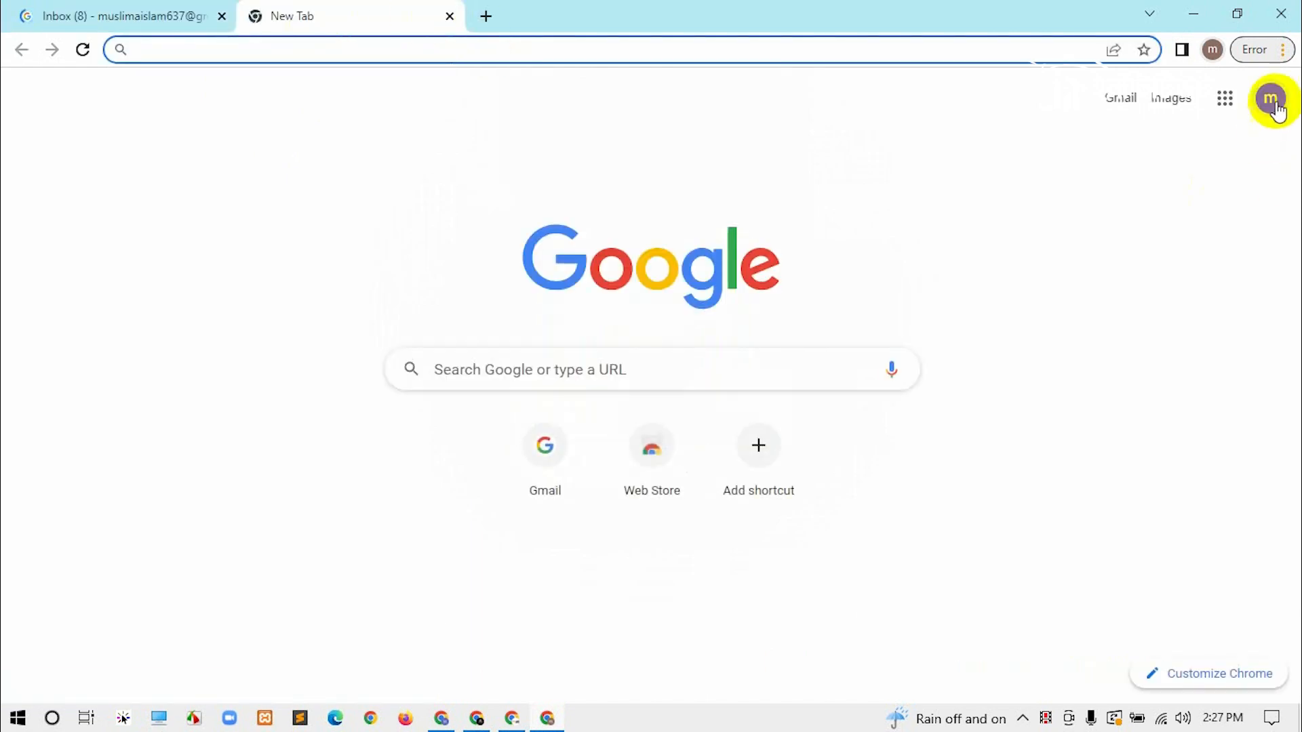
left_click(1228, 102)
scroll(1234, 197, "down", 3)
scroll(1251, 229, "down", 2)
left_click(1251, 271)
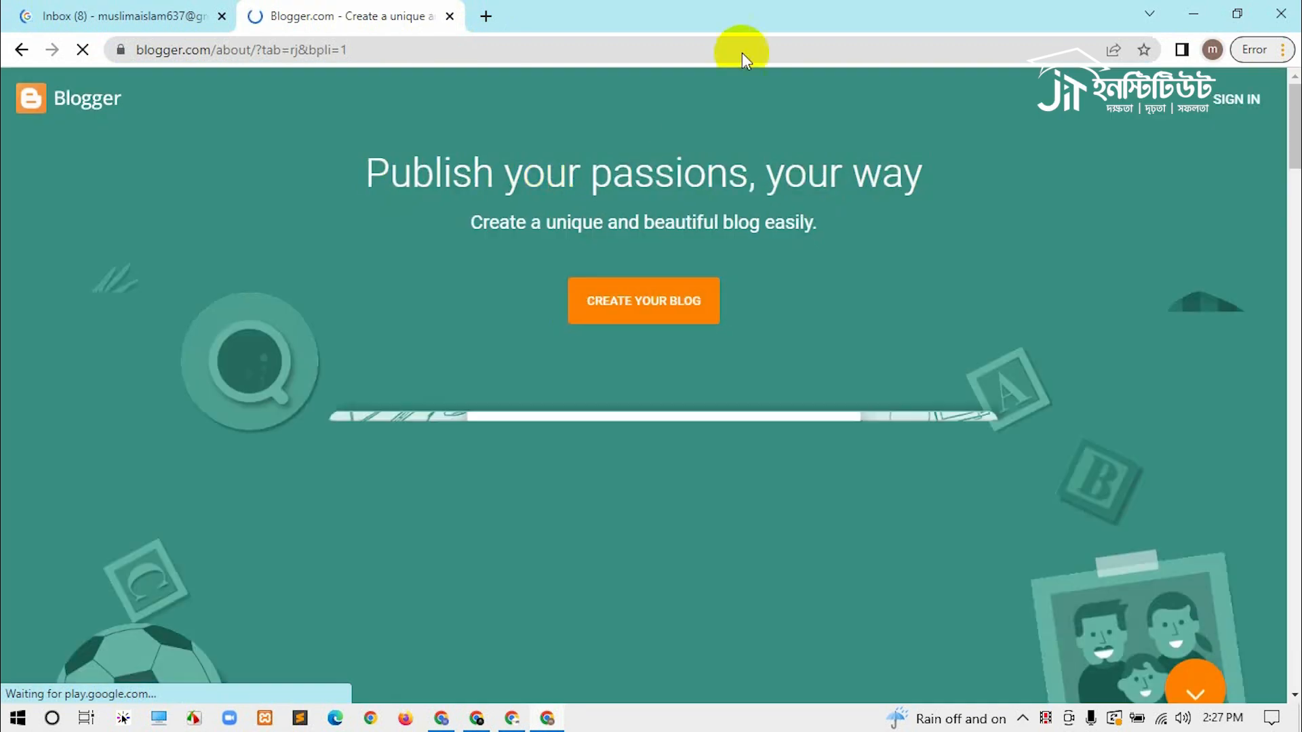
Step: Sign in to Blogger with the Google account and its password
left_click(1245, 107)
left_click(602, 329)
type("••••••••••")
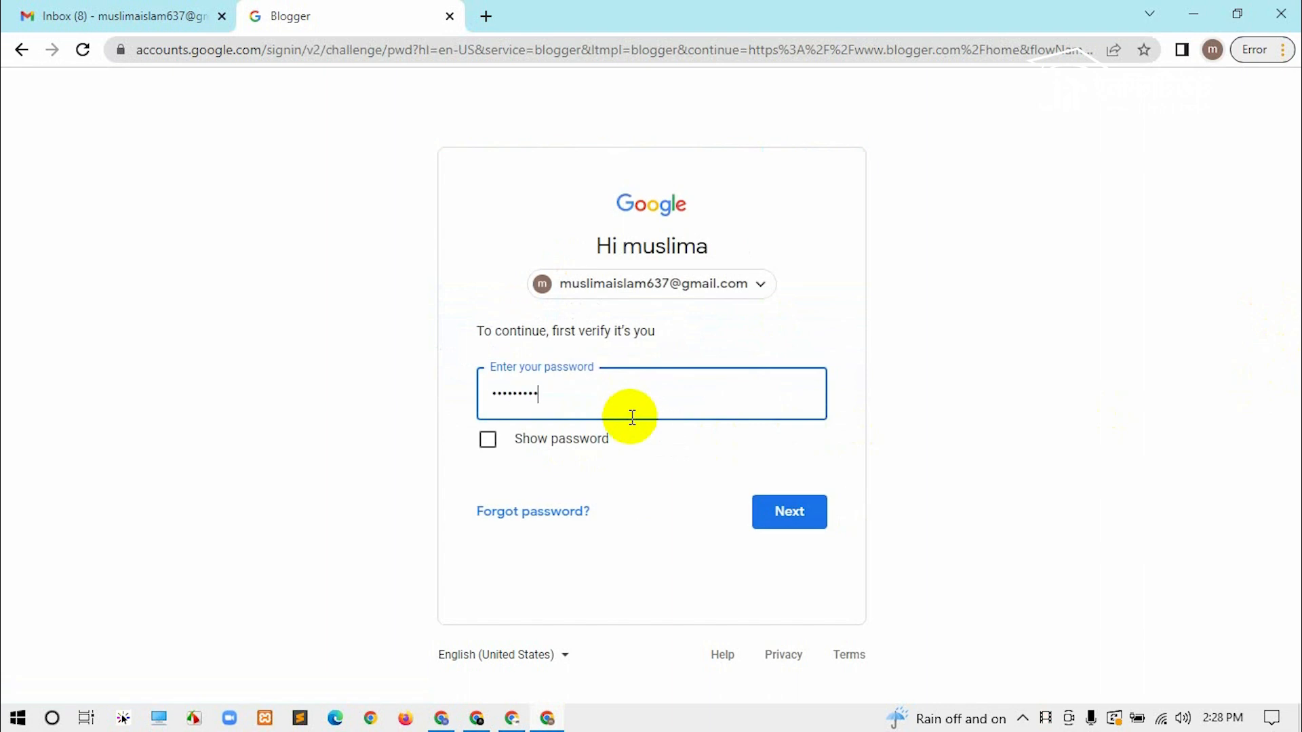
key("BackSpace")
key("BackSpace")
key("BackSpace")
key("BackSpace")
key("BackSpace")
key("BackSpace")
key("BackSpace")
key("BackSpace")
type("••••••••••••••")
key("Return")
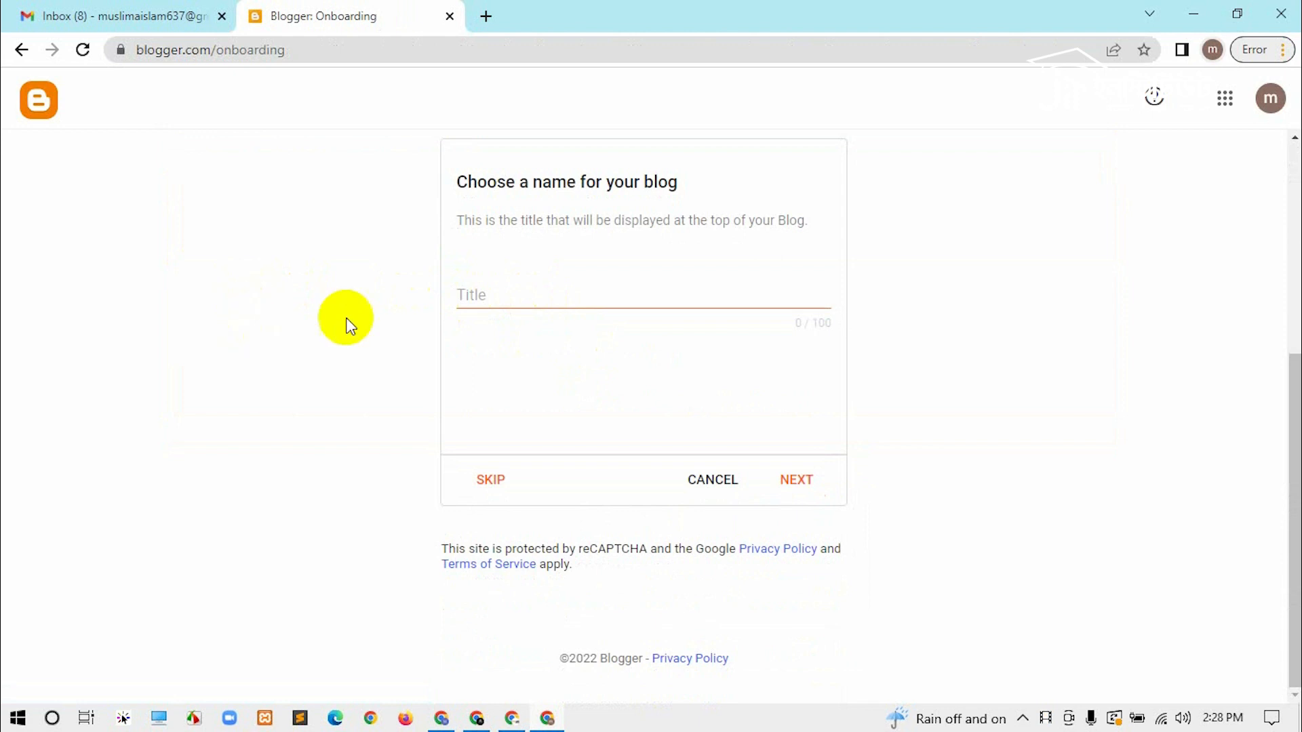
Step: Title the new blog 'Cooky Master' and continue
left_click(495, 289)
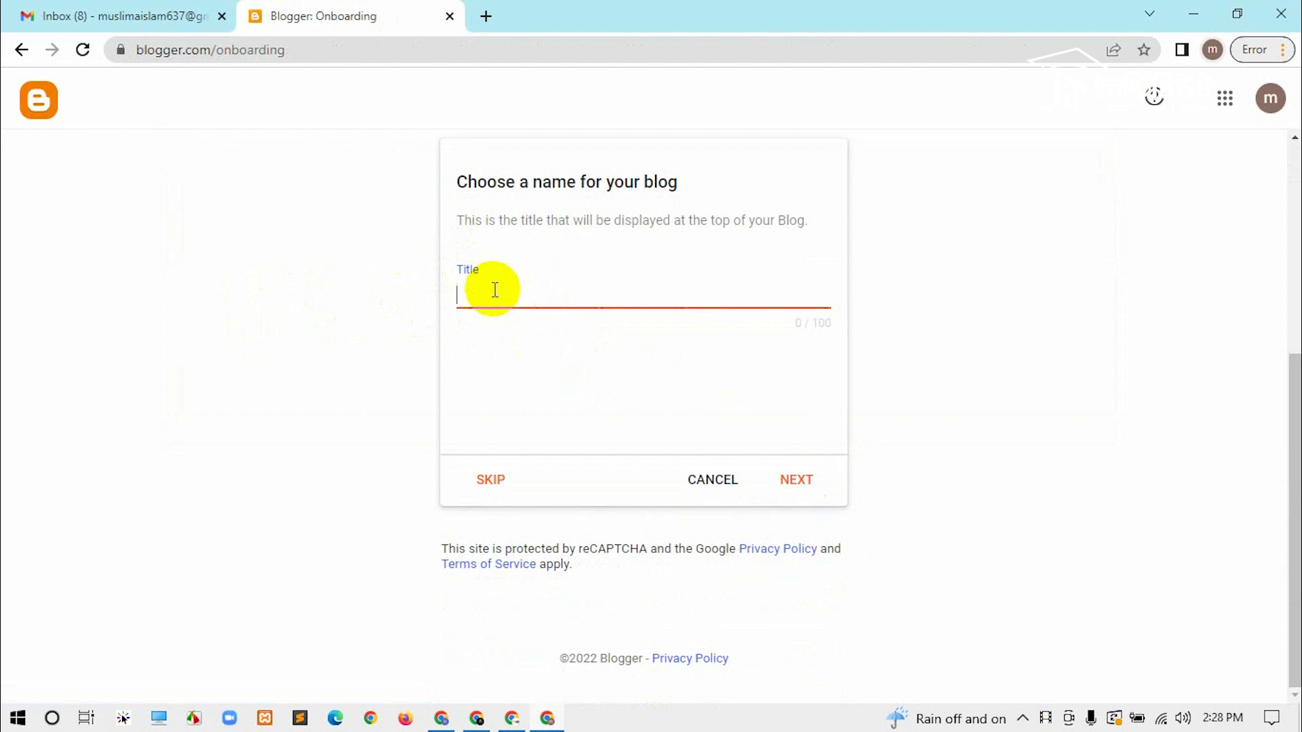
type("Cooky Master")
left_click(796, 480)
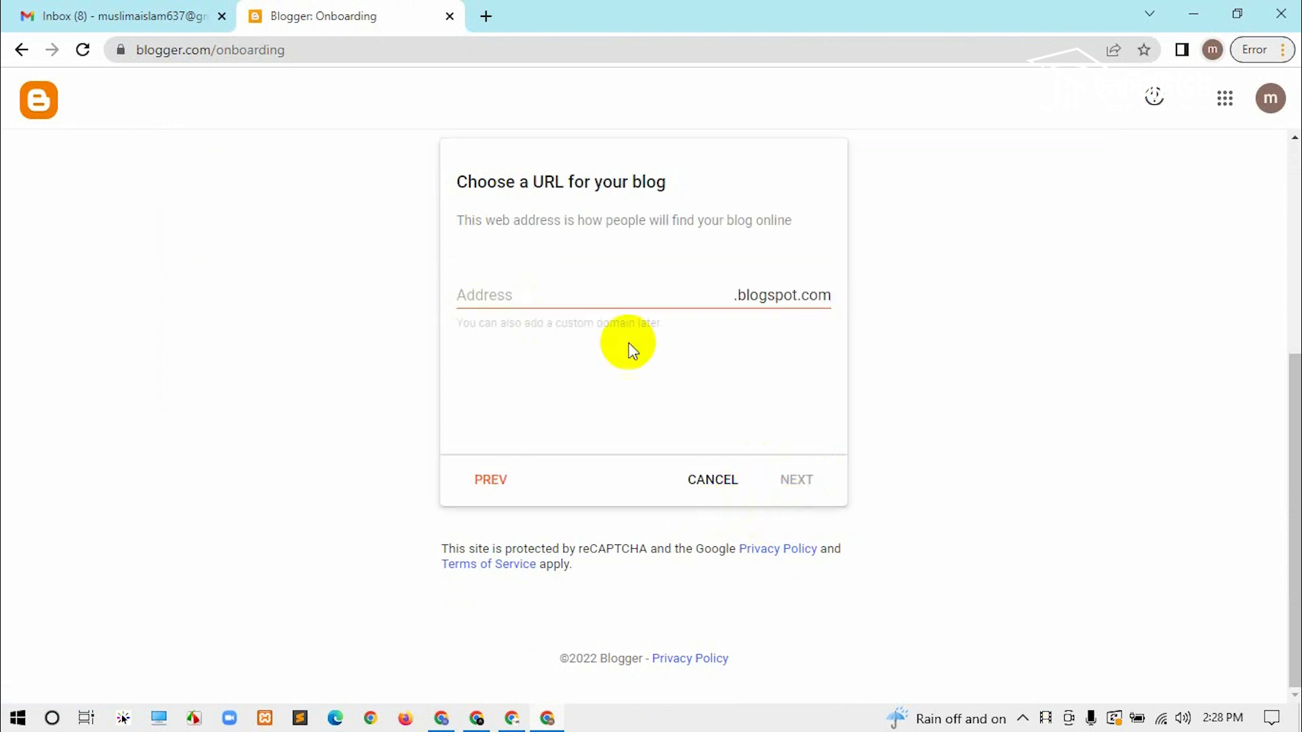
Step: Set the blog address to cookymaster432.blogspot.com and continue
left_click(580, 284)
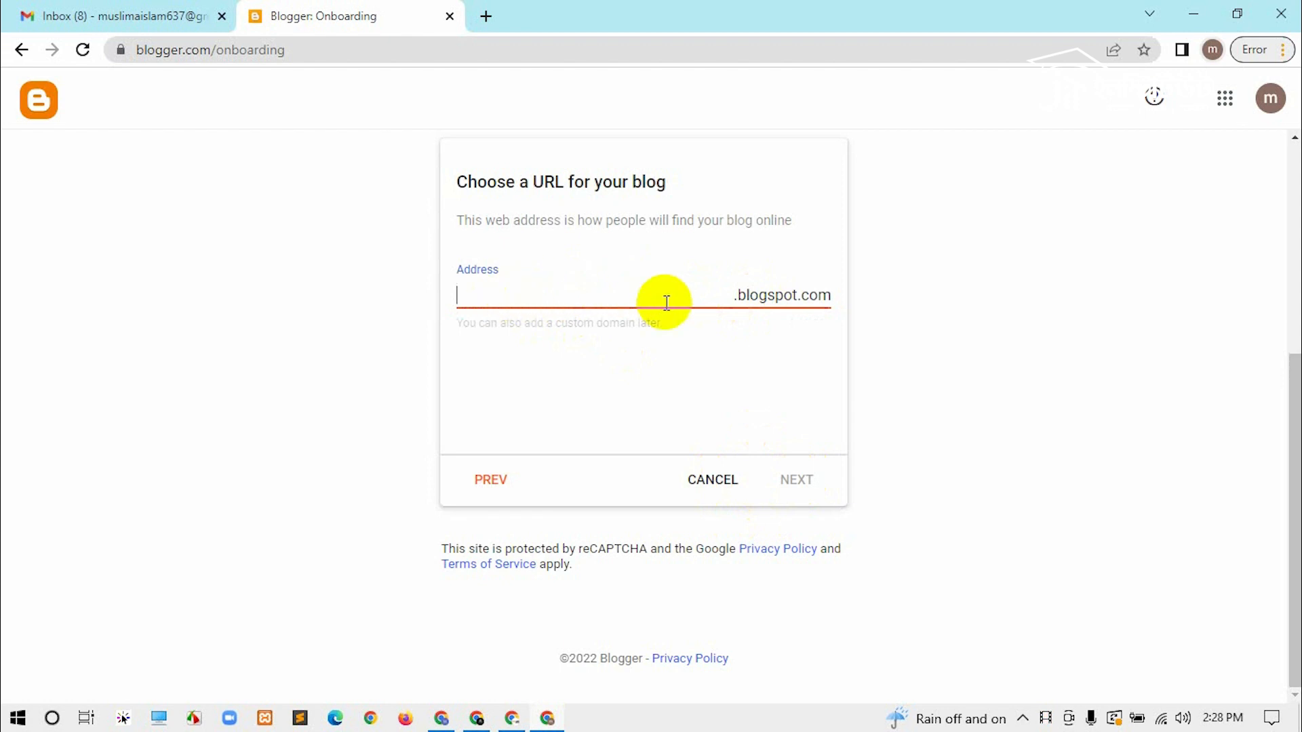
left_click(775, 294)
left_click(836, 295)
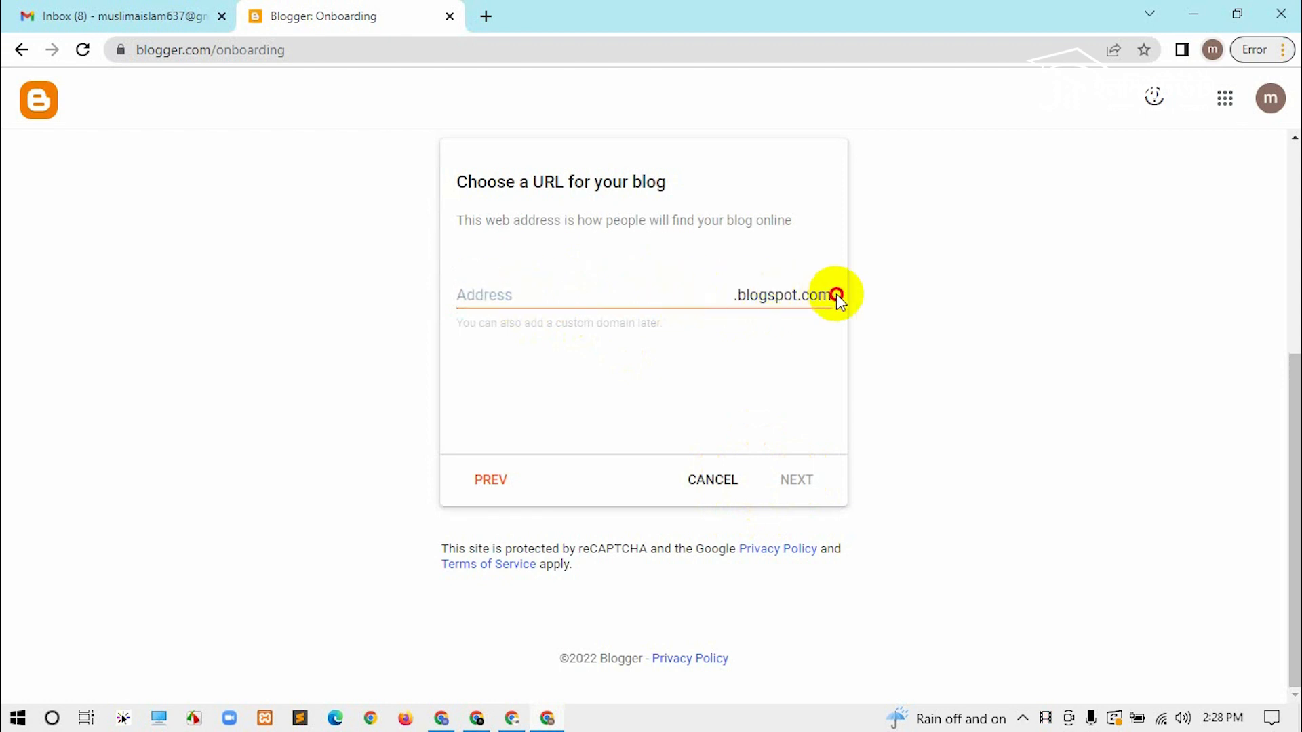
left_click(554, 298)
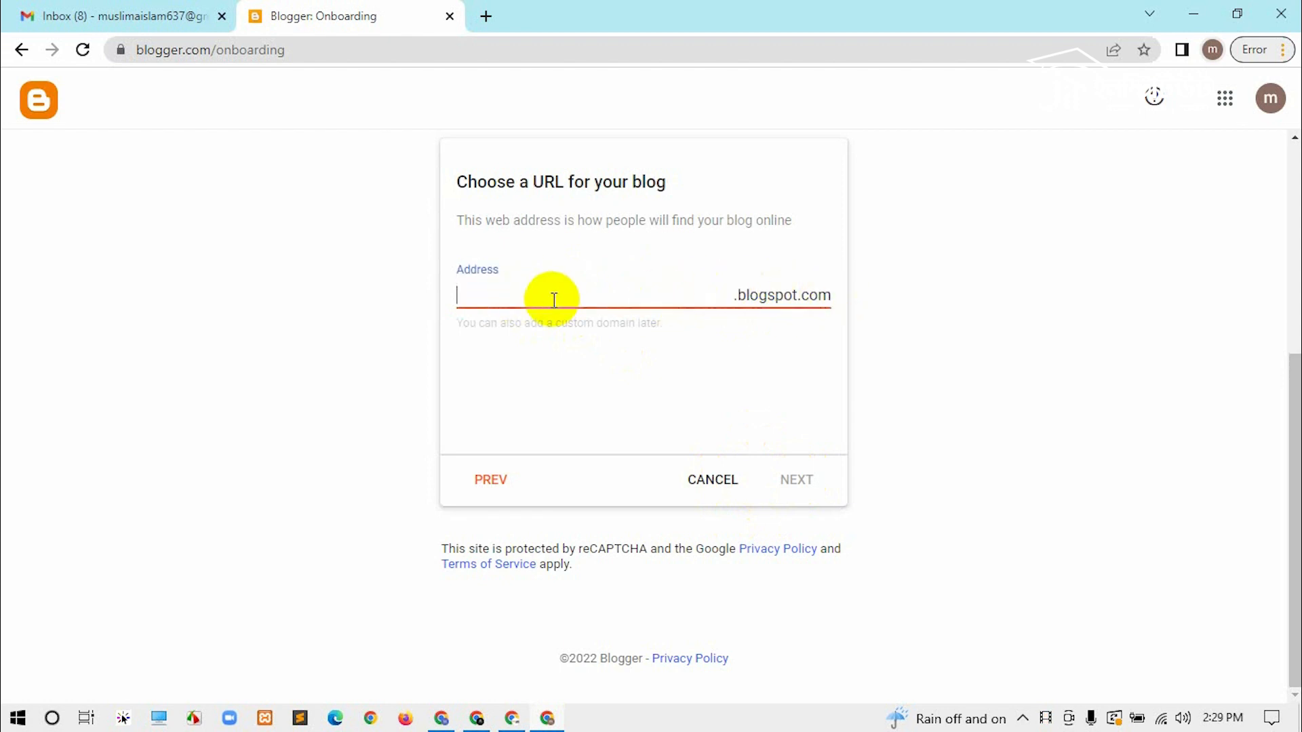
type("cookymaster")
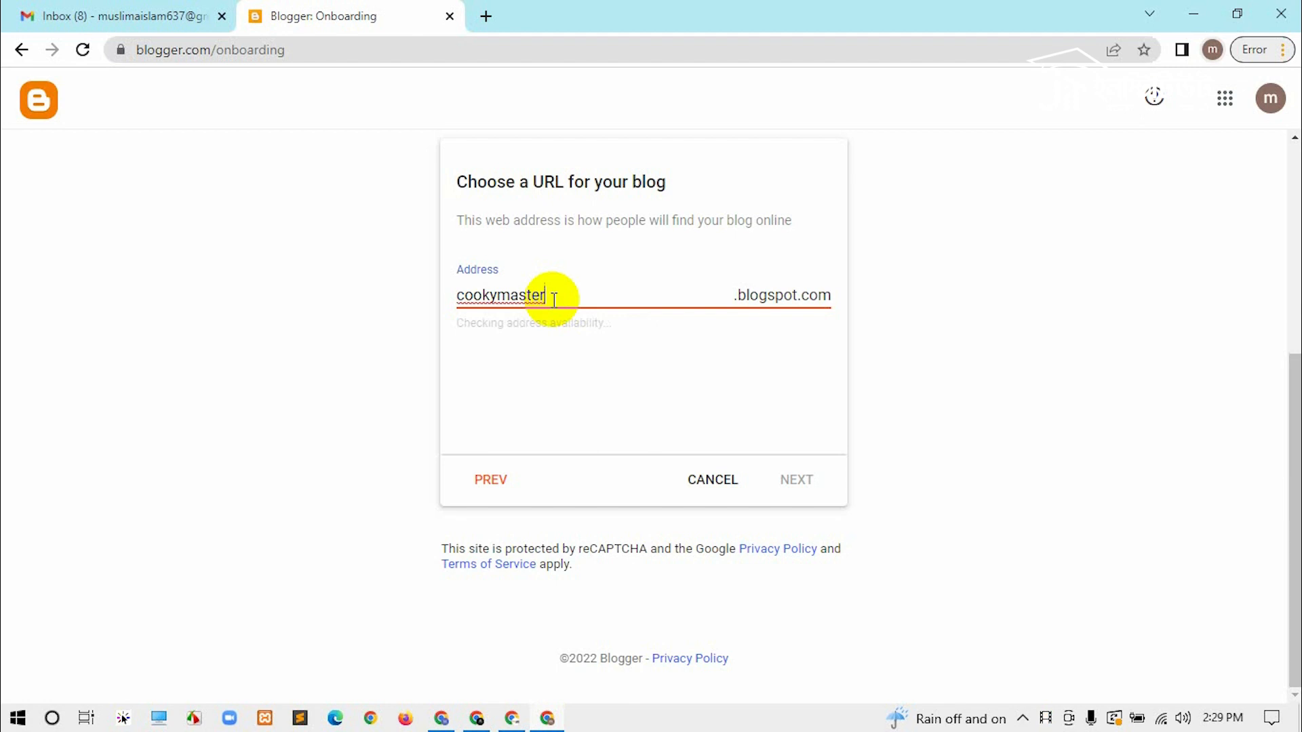
type("9")
key("BackSpace")
type("4")
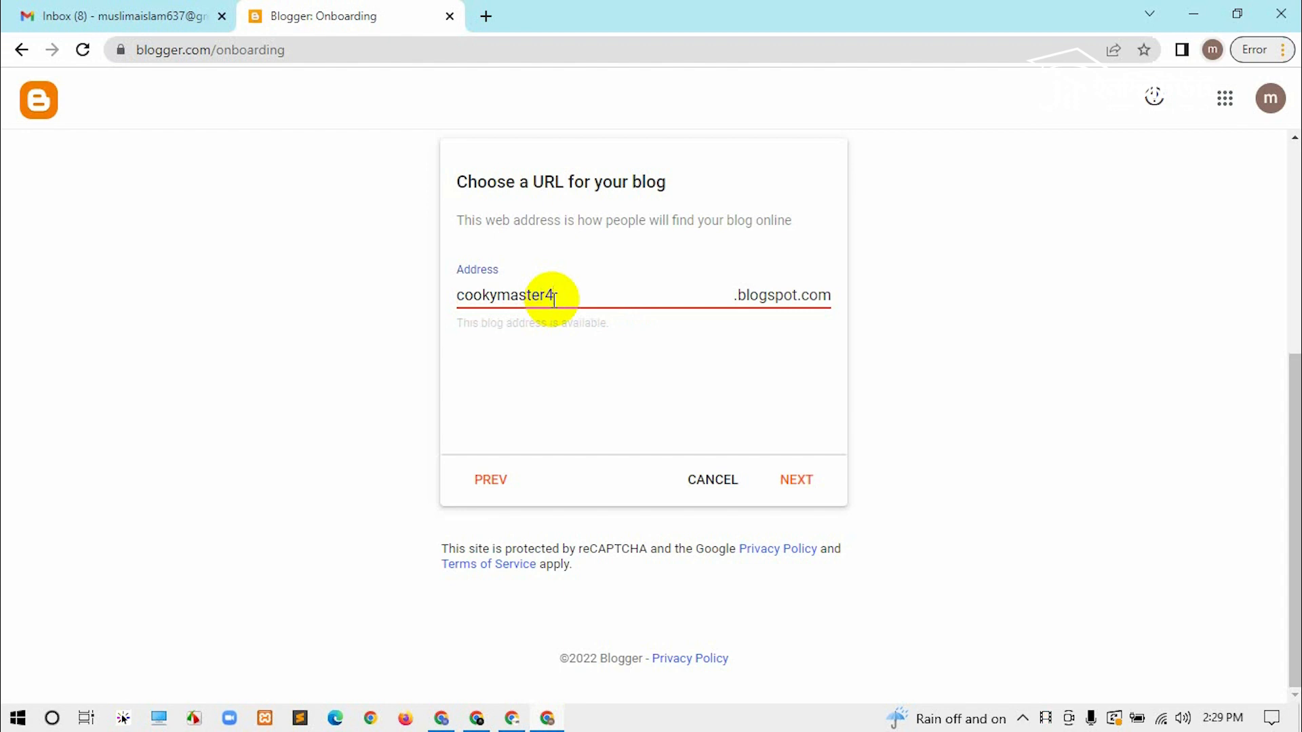
type("32")
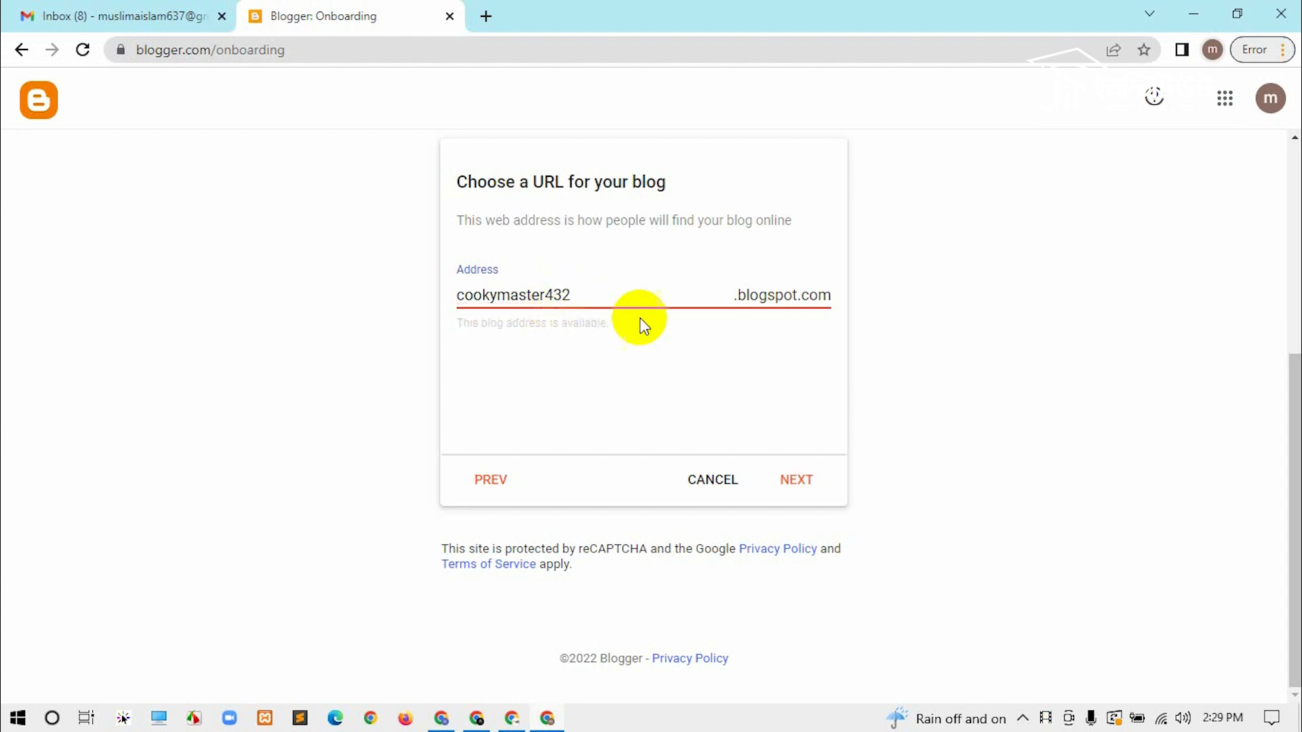
left_click(805, 479)
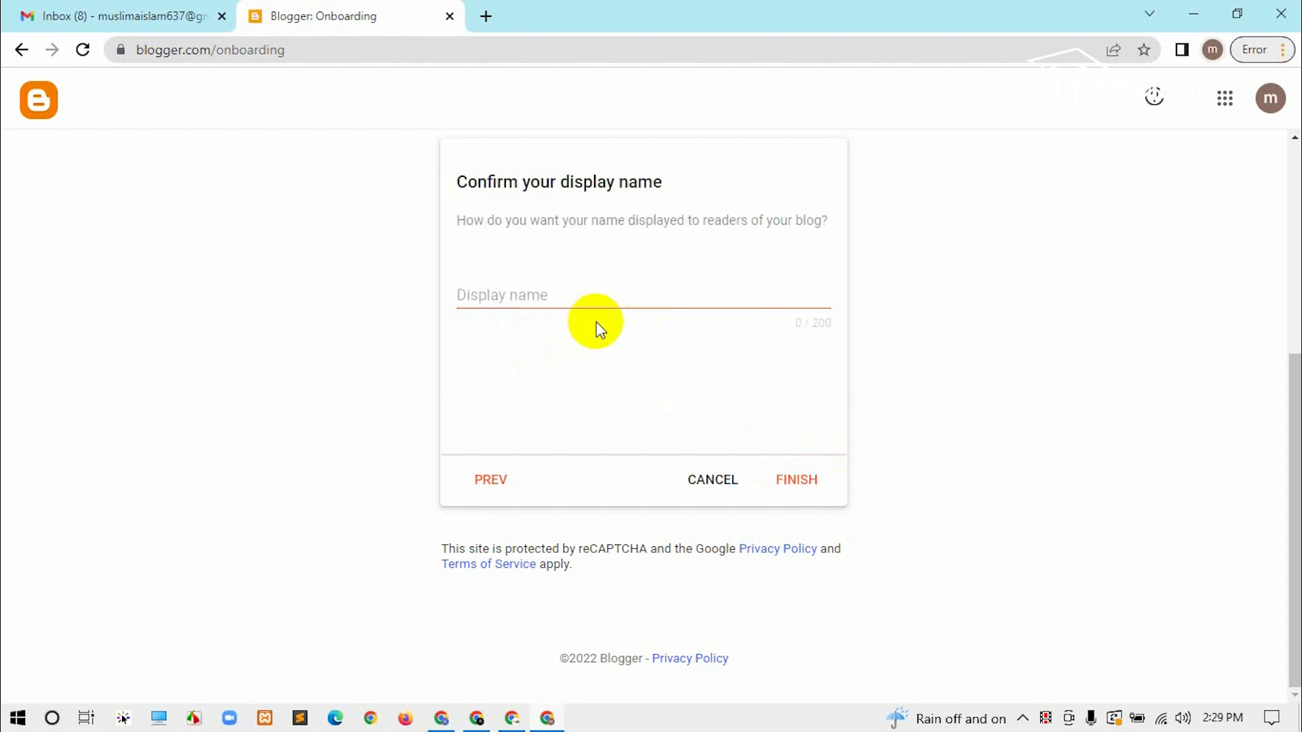
Step: Enter the author's display name and finish blog setup
left_click(514, 297)
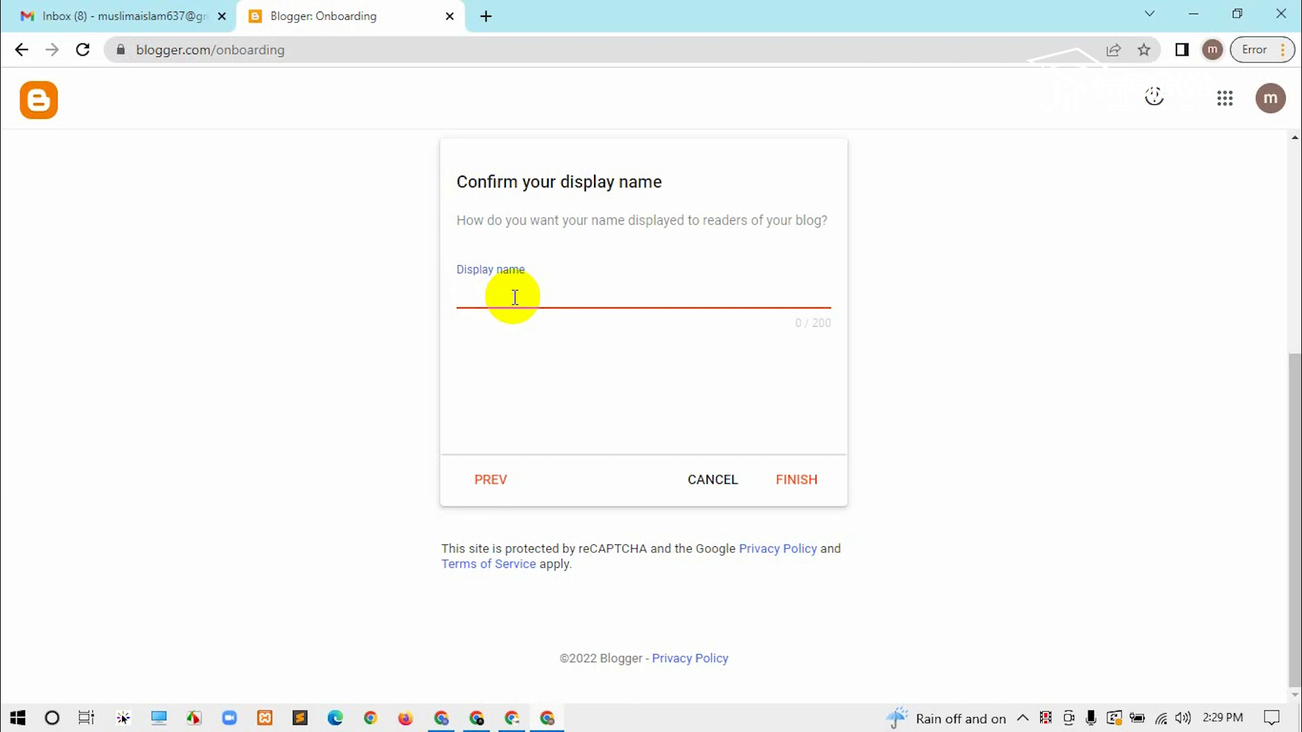
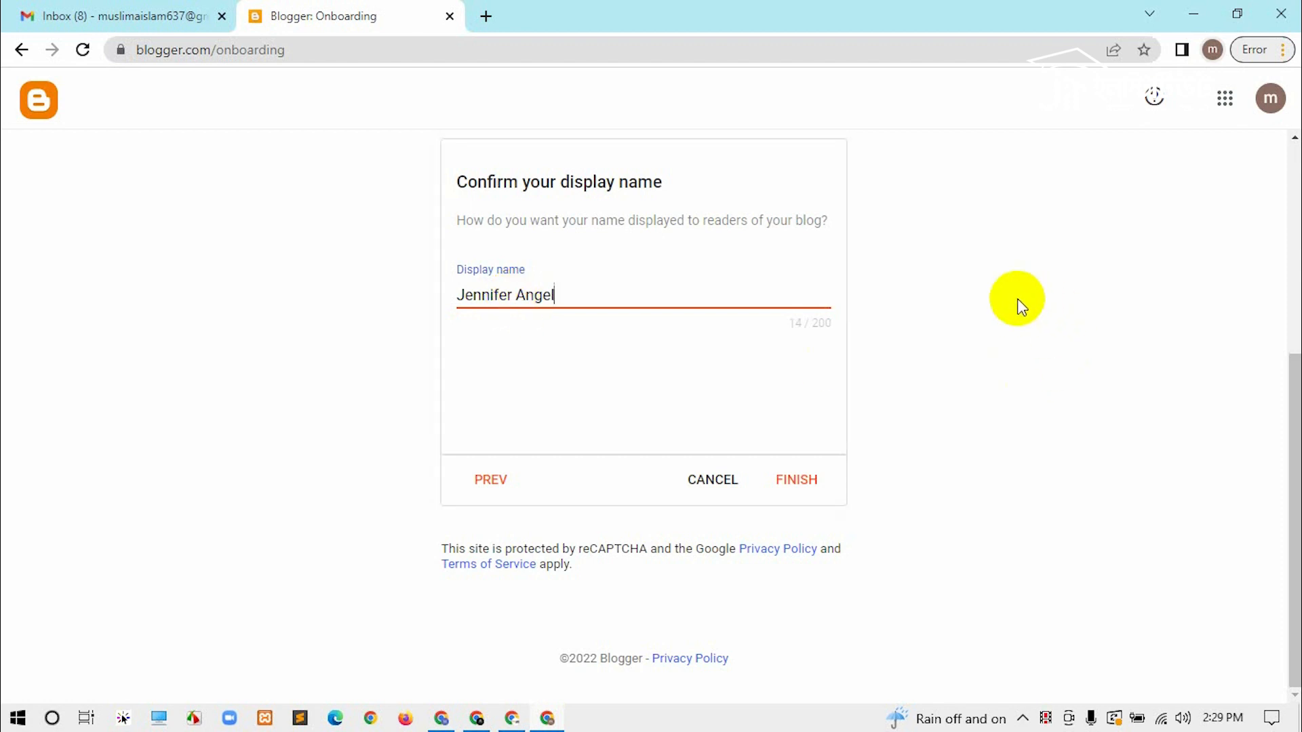
left_click_drag(557, 295, 314, 304)
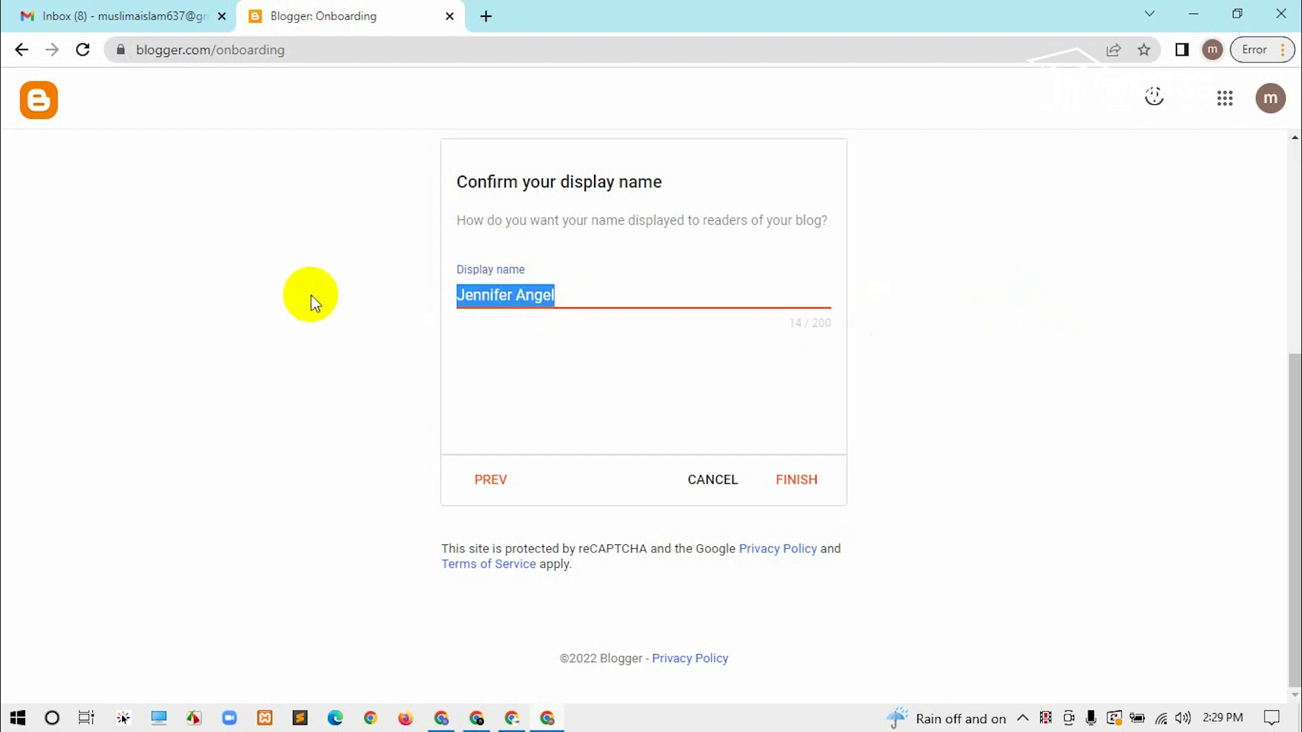
left_click(1078, 394)
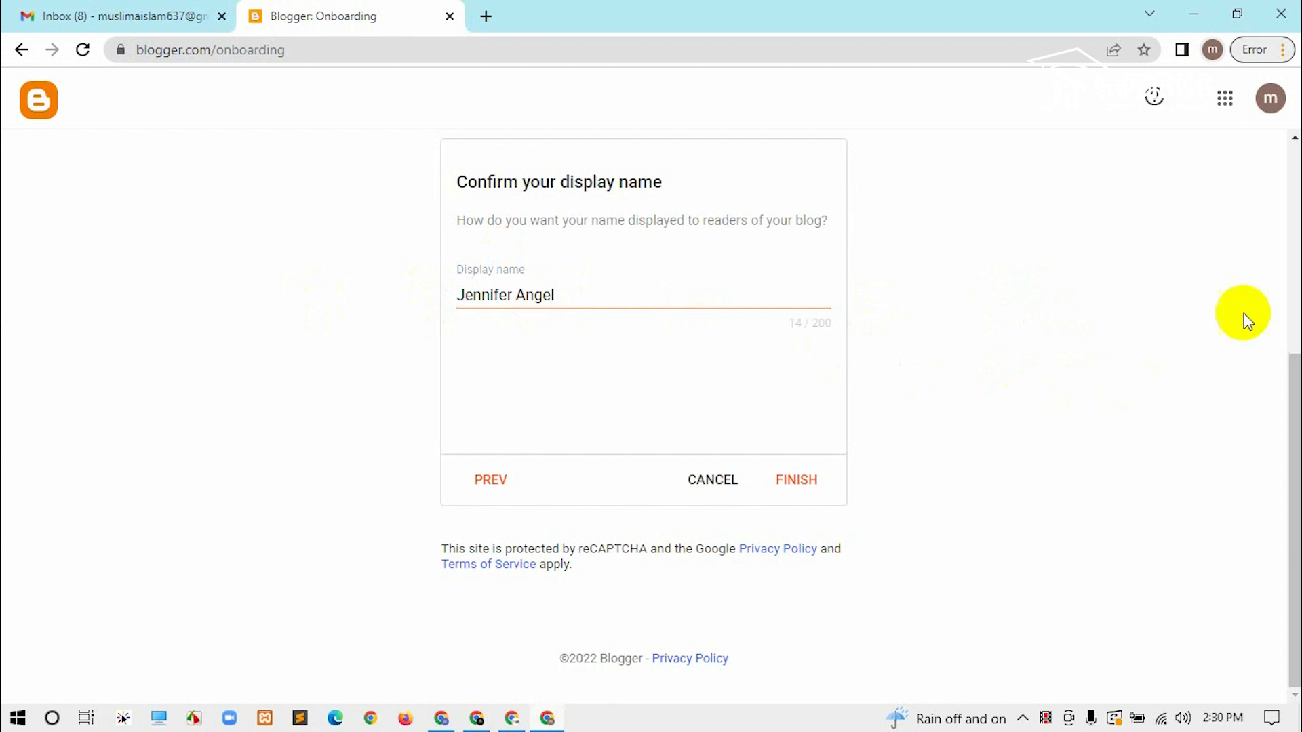
left_click(798, 478)
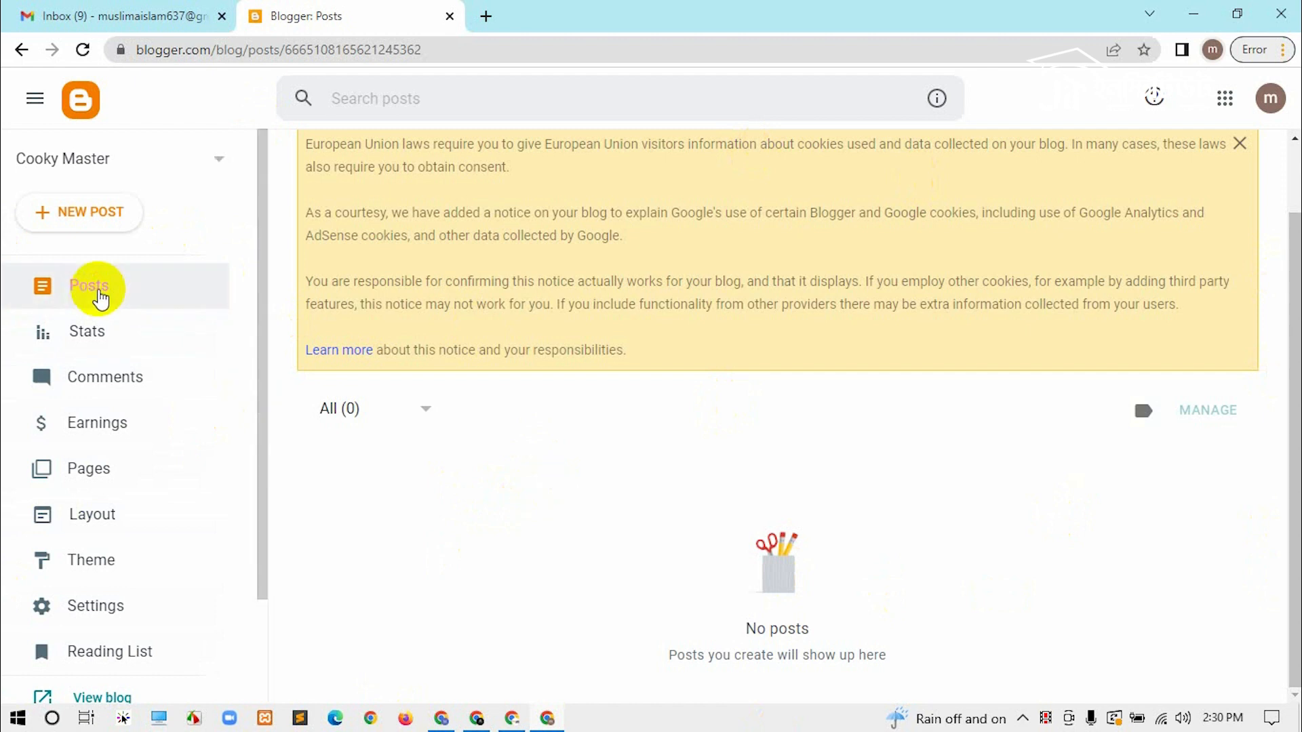
Step: Open the Theme settings and browse the gallery to the Dynamic Views themes
scroll(102, 299, "down", 3)
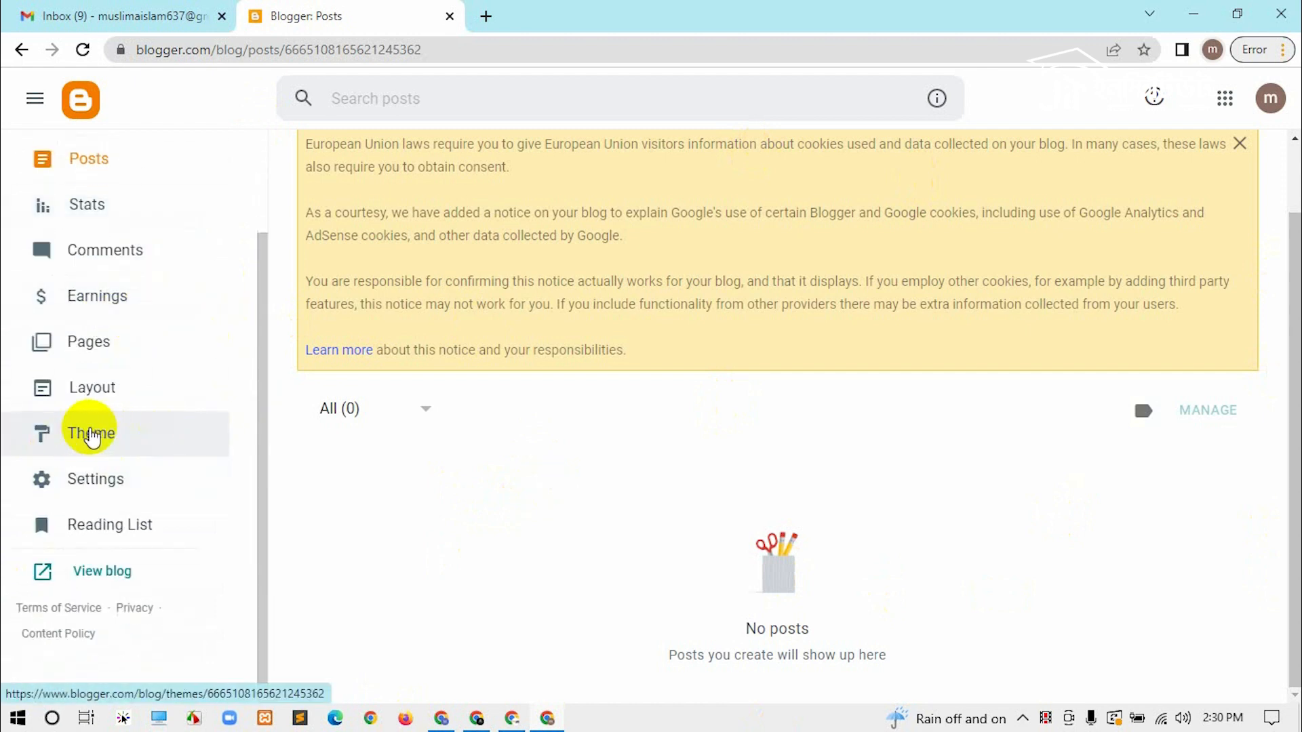
left_click(126, 433)
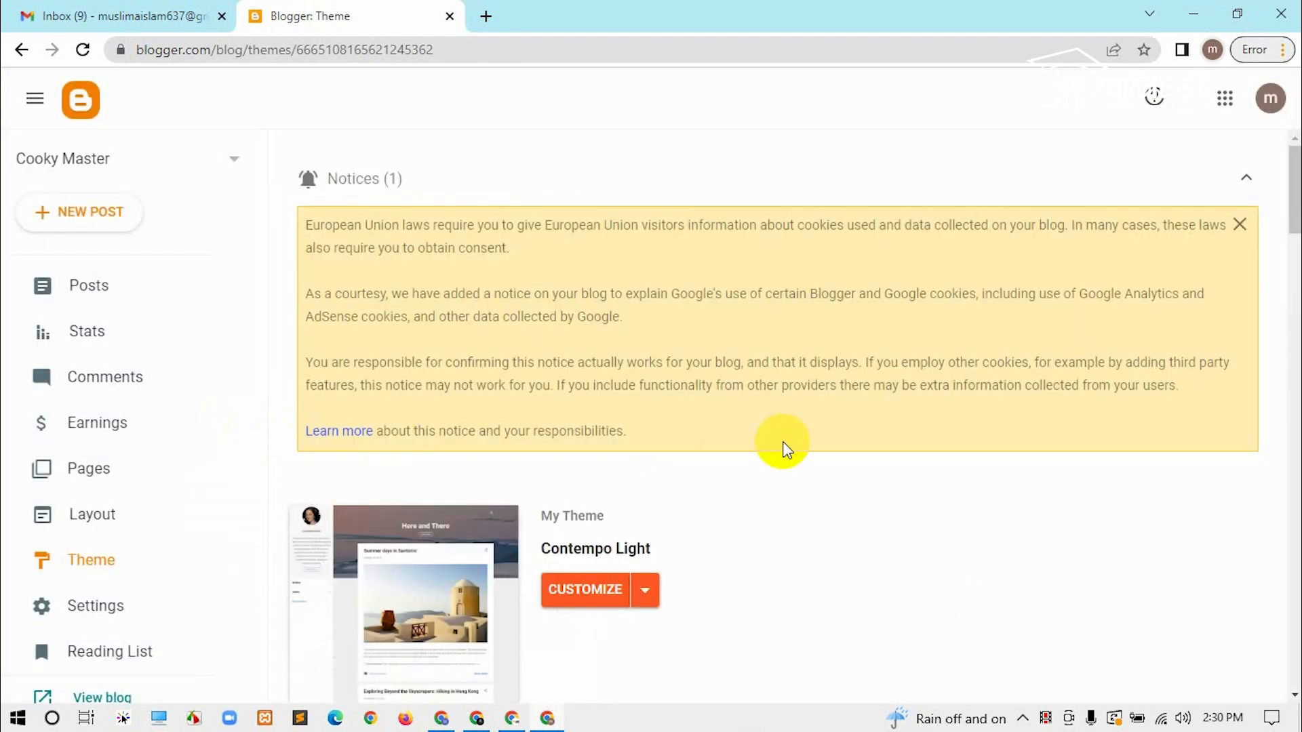
scroll(720, 444, "down", 20)
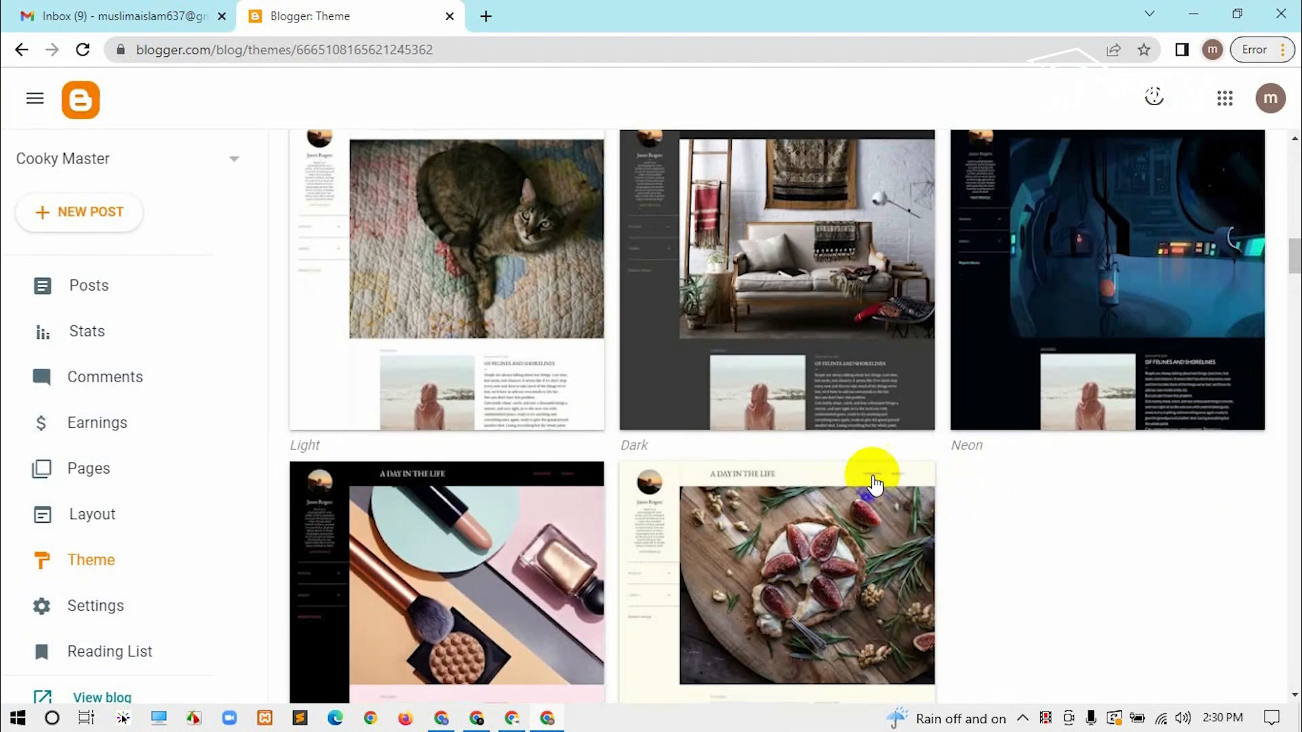
scroll(1031, 381, "down", 14)
scroll(1098, 469, "down", 13)
scroll(1127, 430, "up", 17)
scroll(1127, 436, "up", 20)
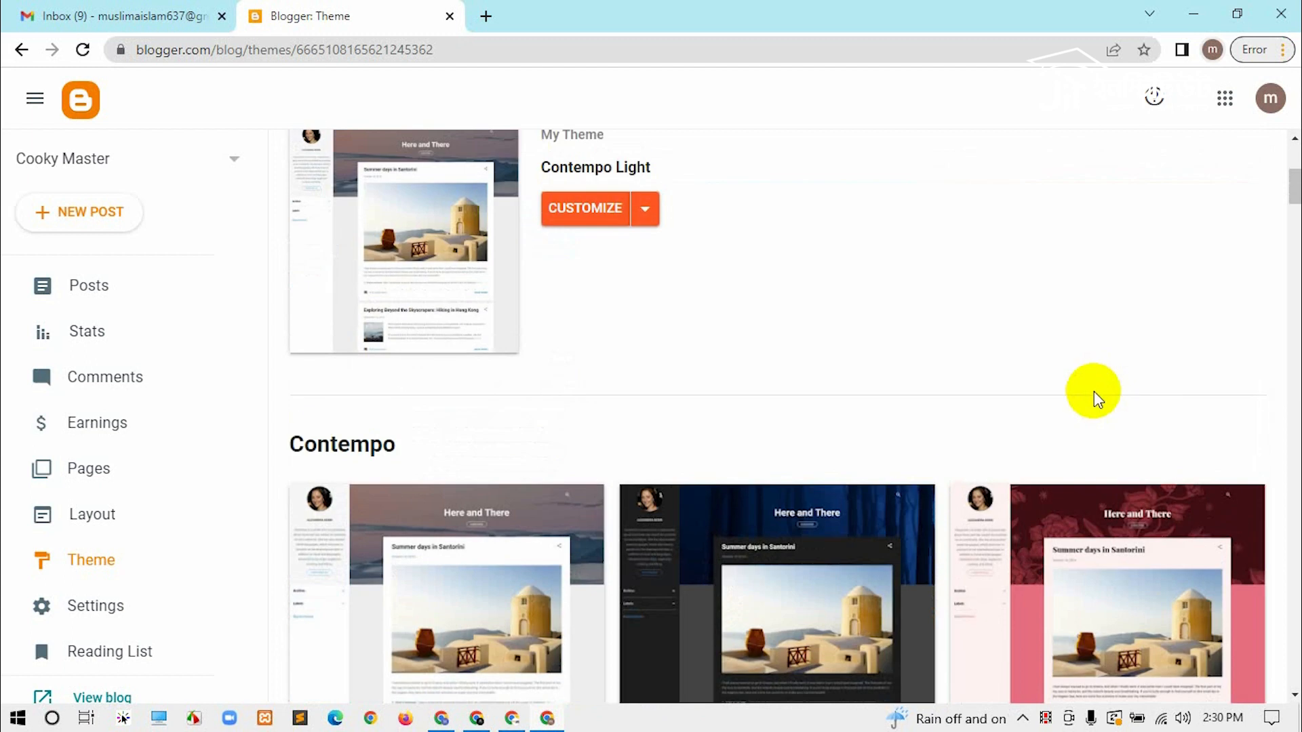
scroll(1096, 389, "up", 5)
scroll(1070, 403, "down", 20)
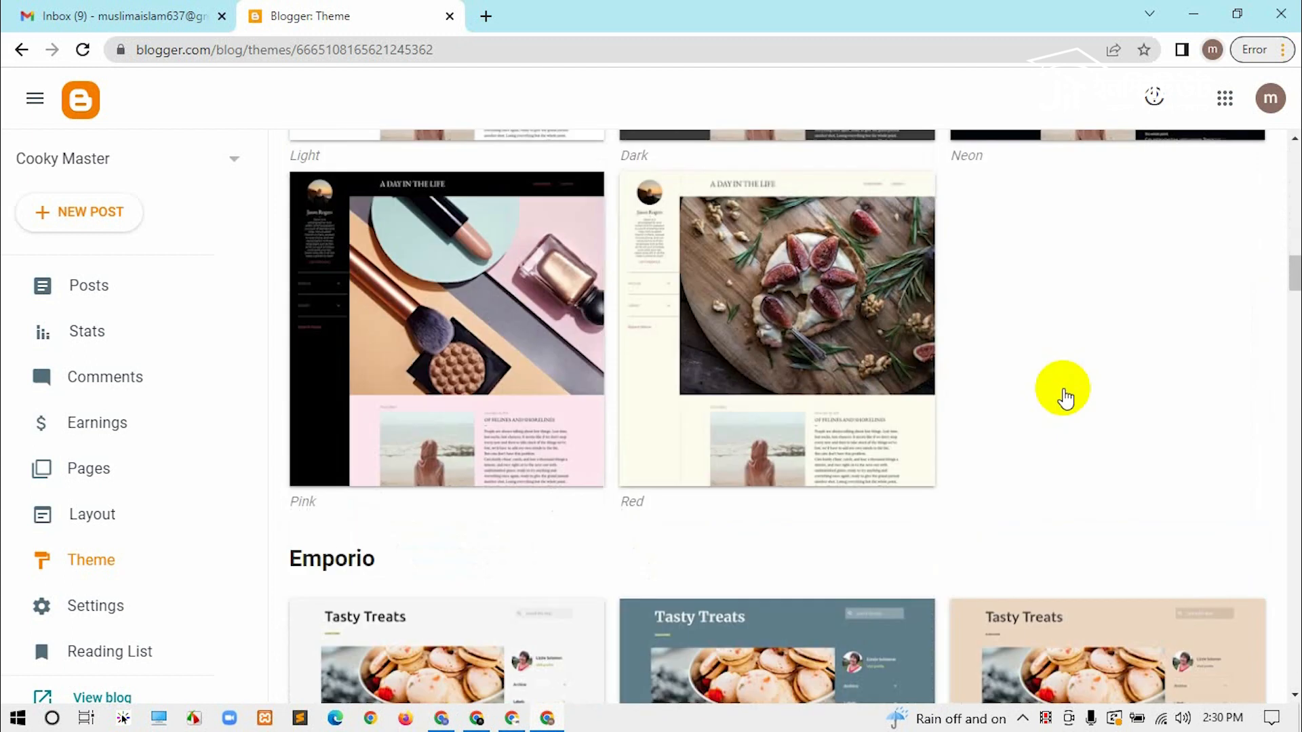
scroll(1064, 386, "down", 15)
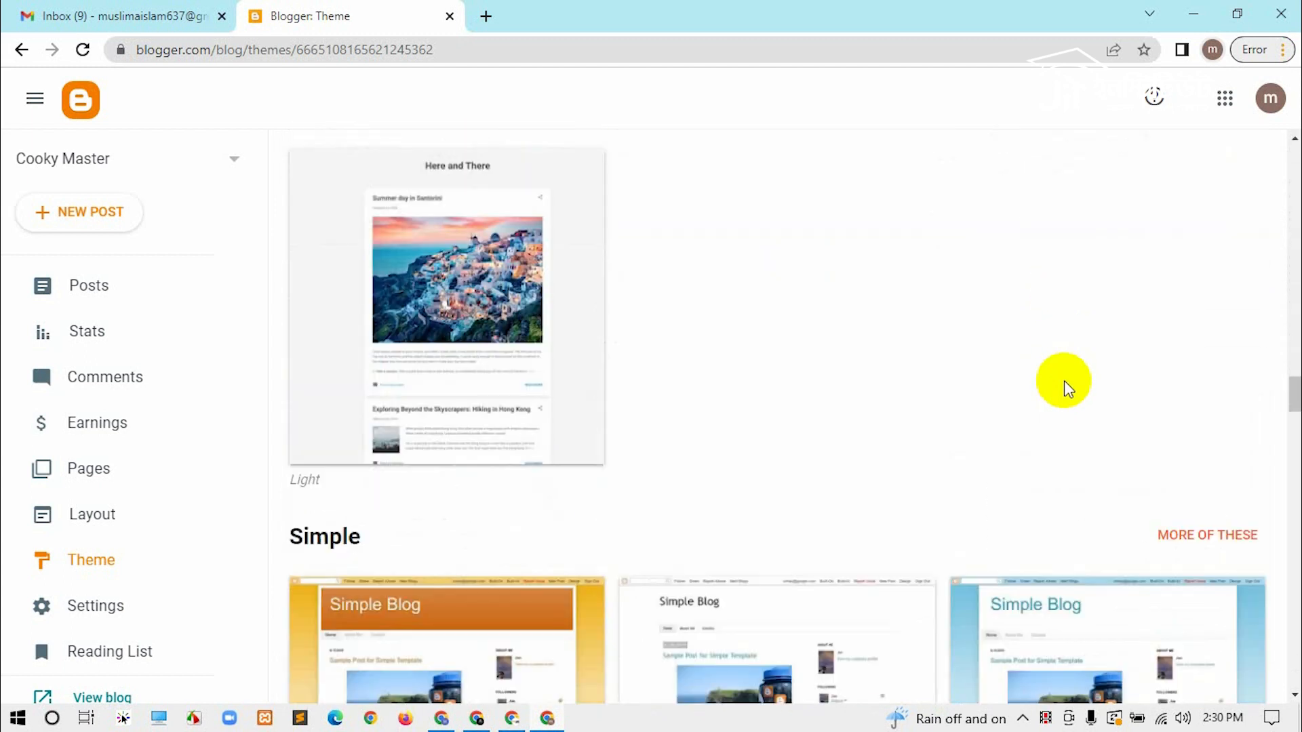
scroll(1068, 386, "down", 8)
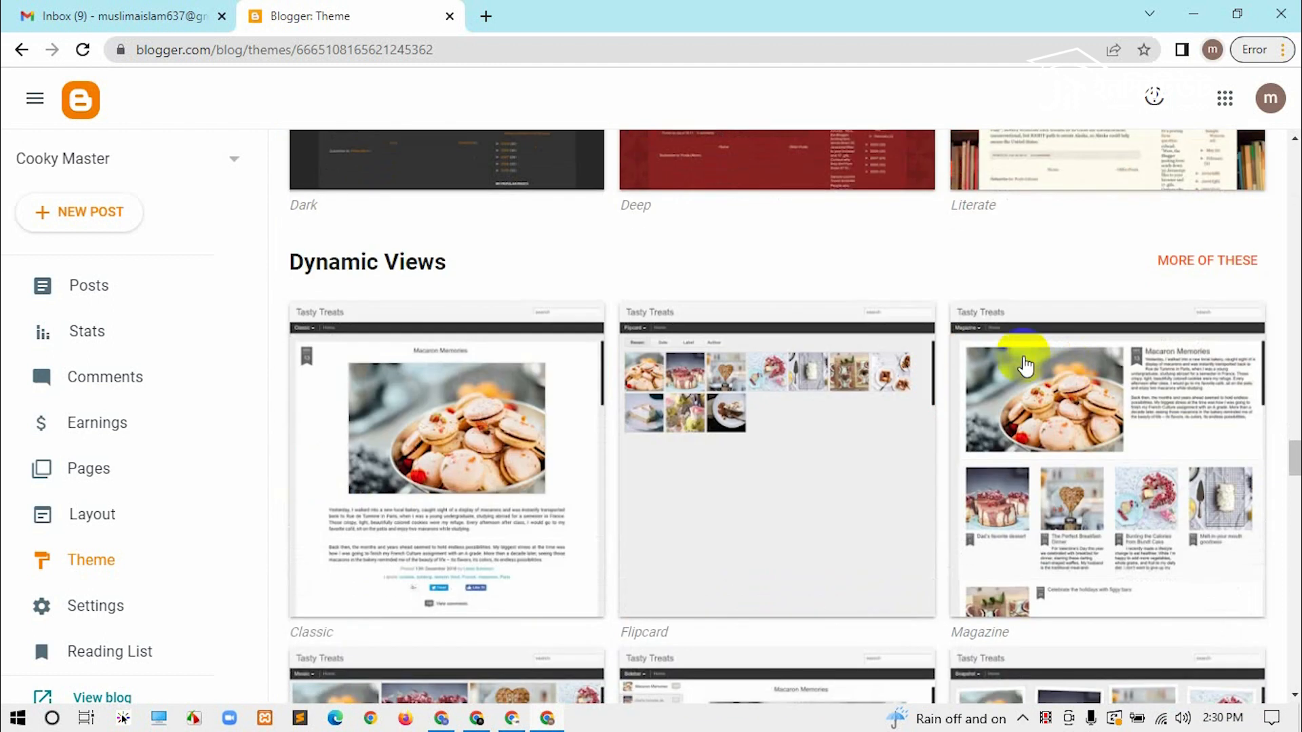
scroll(1022, 357, "down", 7)
scroll(1002, 371, "up", 7)
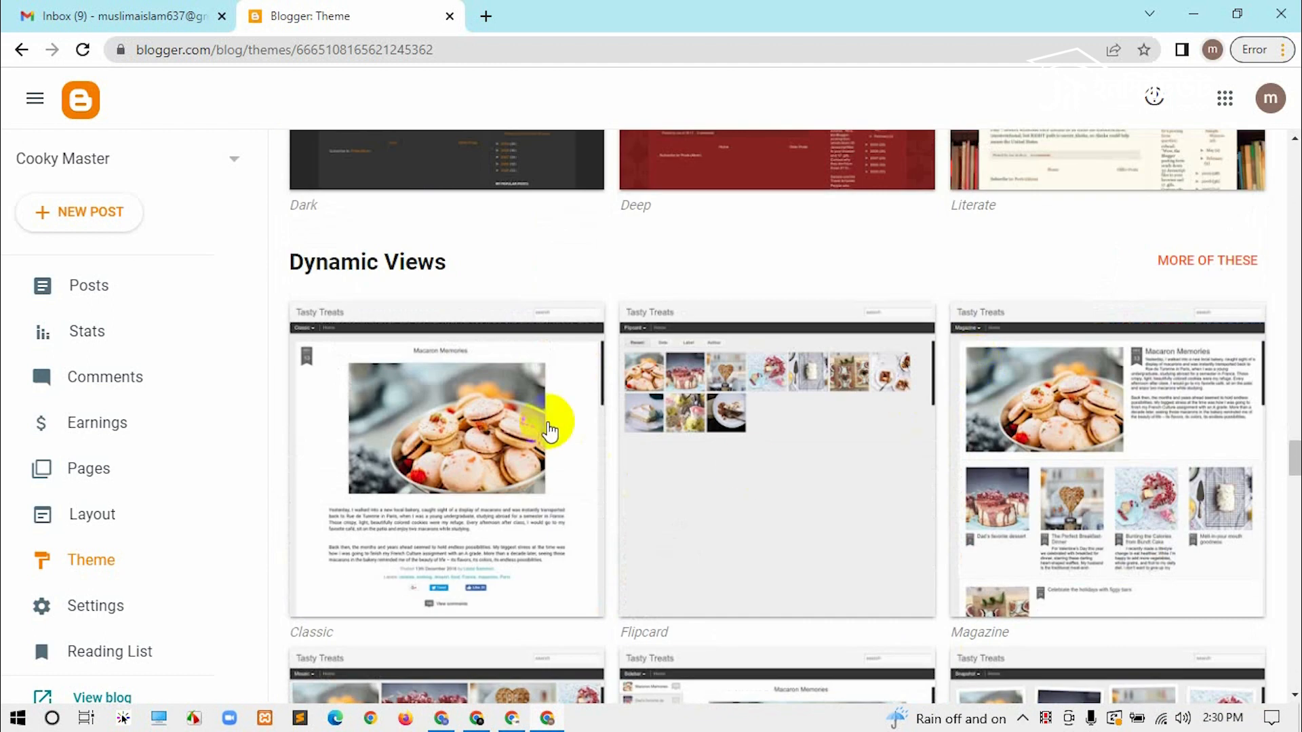
Step: Apply the Dynamic Views Classic theme and acknowledge the gadgets warning
left_click(415, 456)
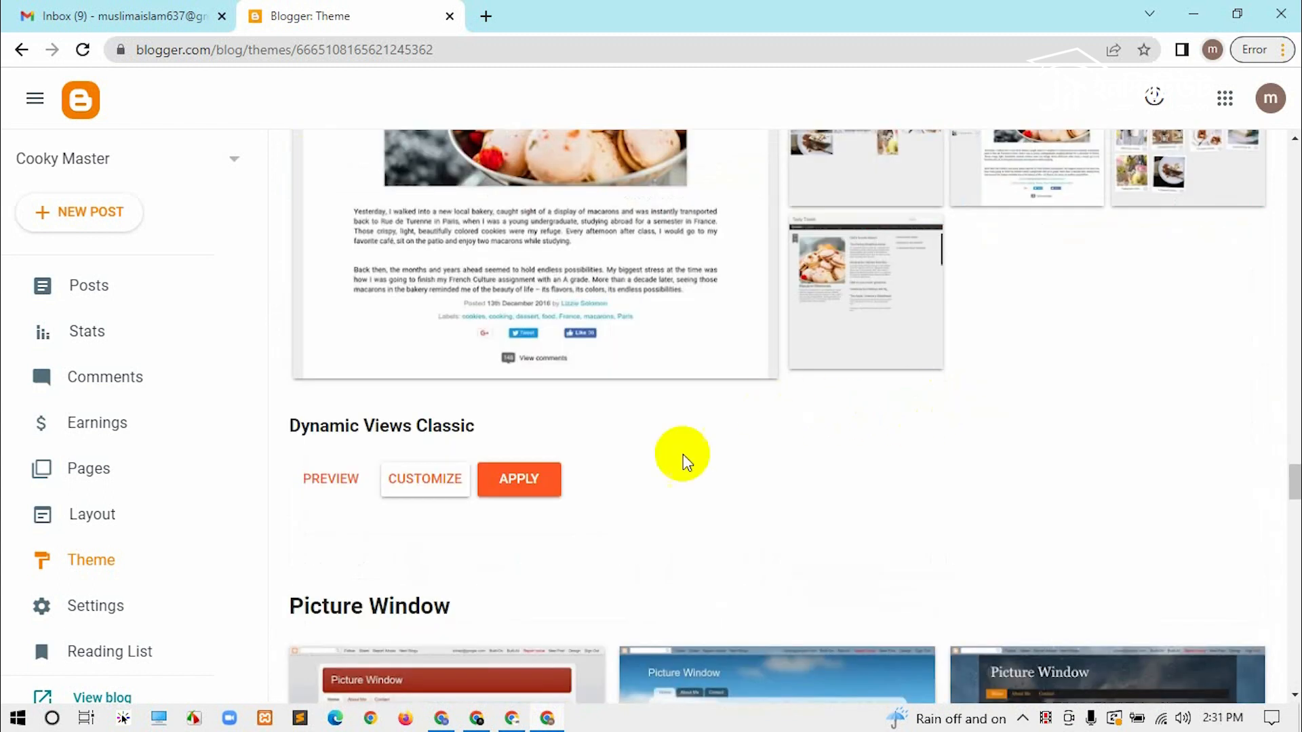
left_click(529, 495)
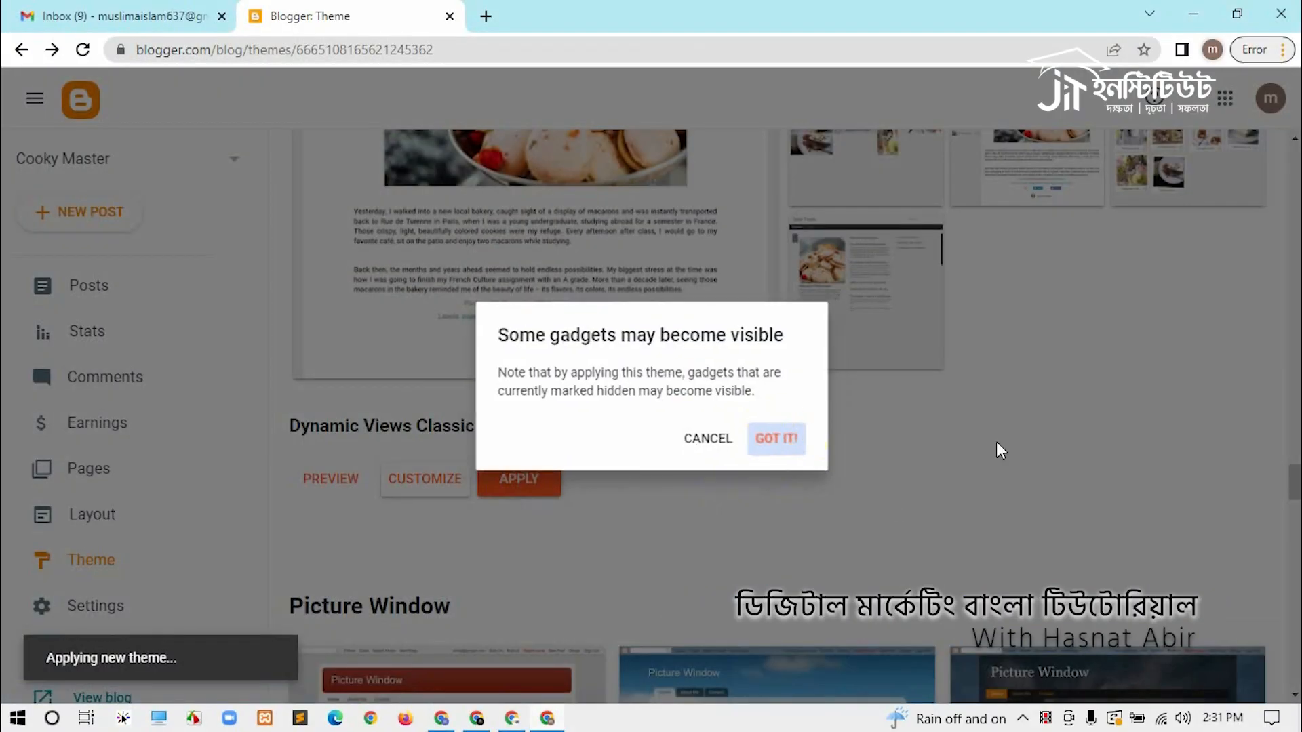
left_click(820, 437)
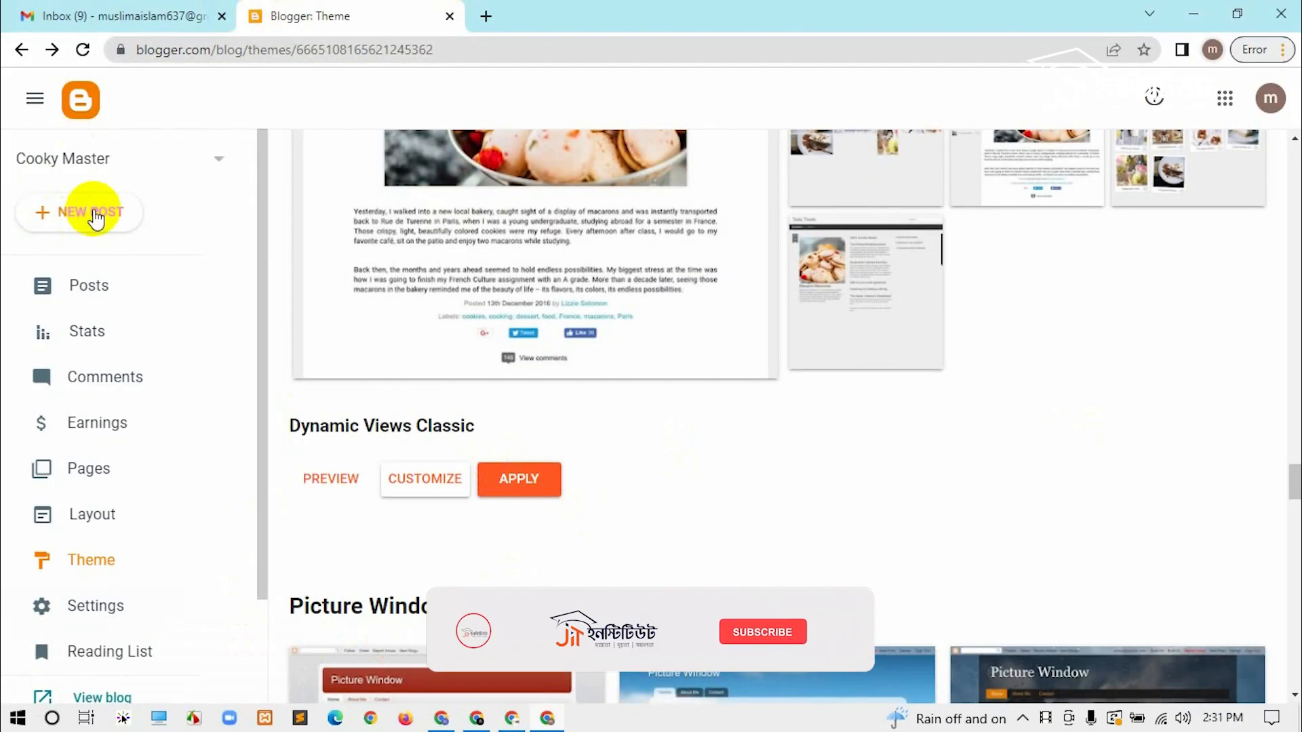
Step: Create a new post and type the title 'How to make Juice Easliy'
left_click(93, 215)
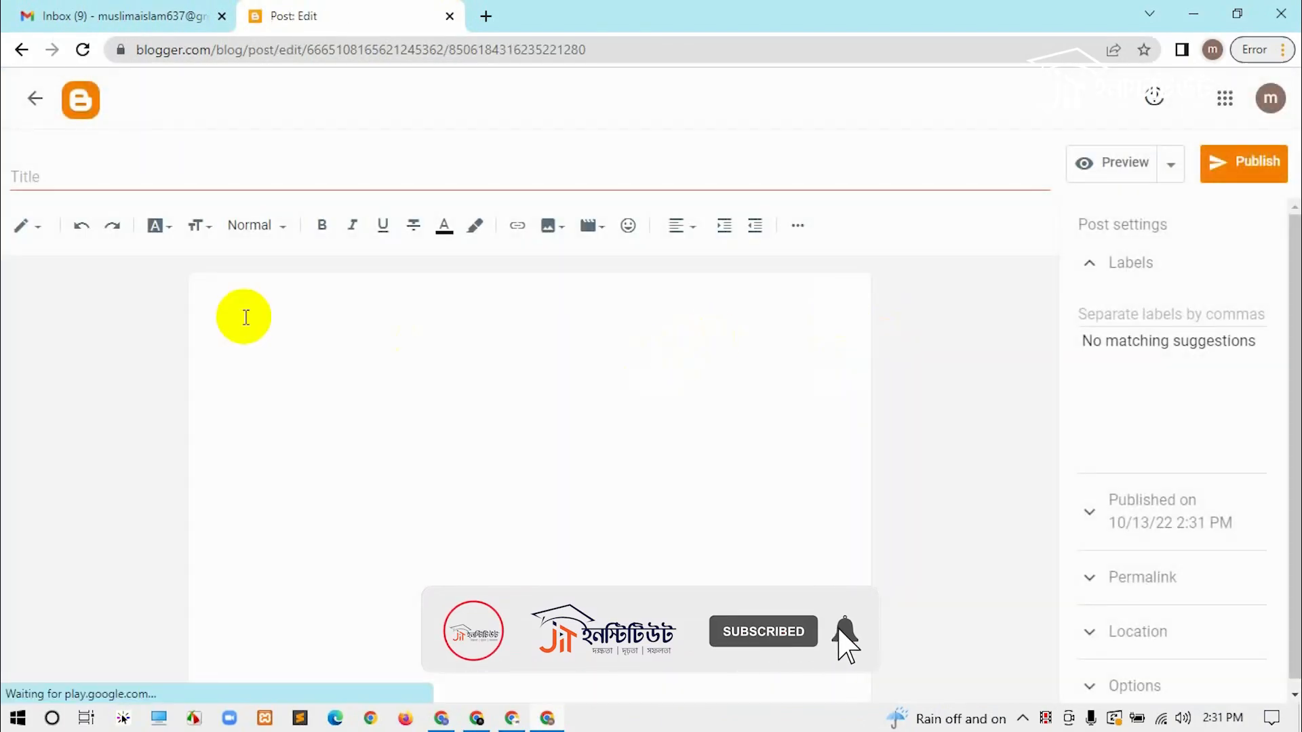
left_click(139, 178)
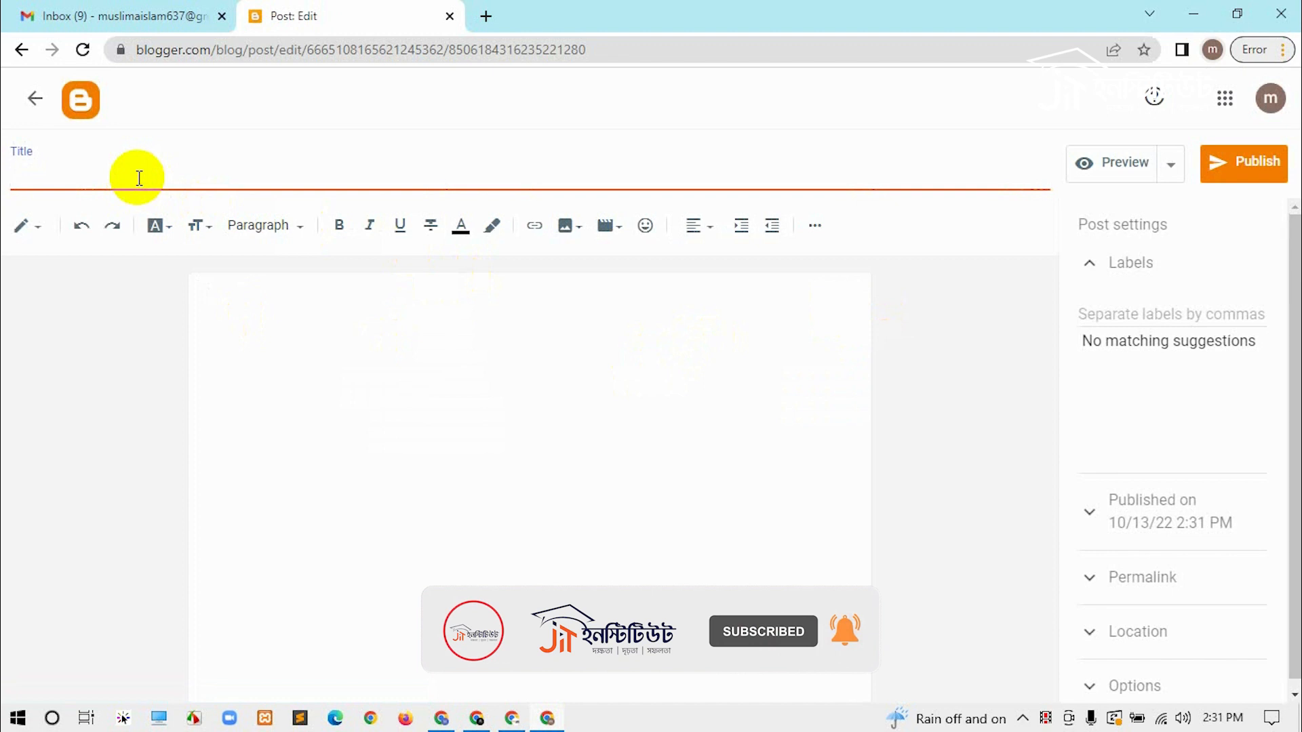
type("How to make Jui")
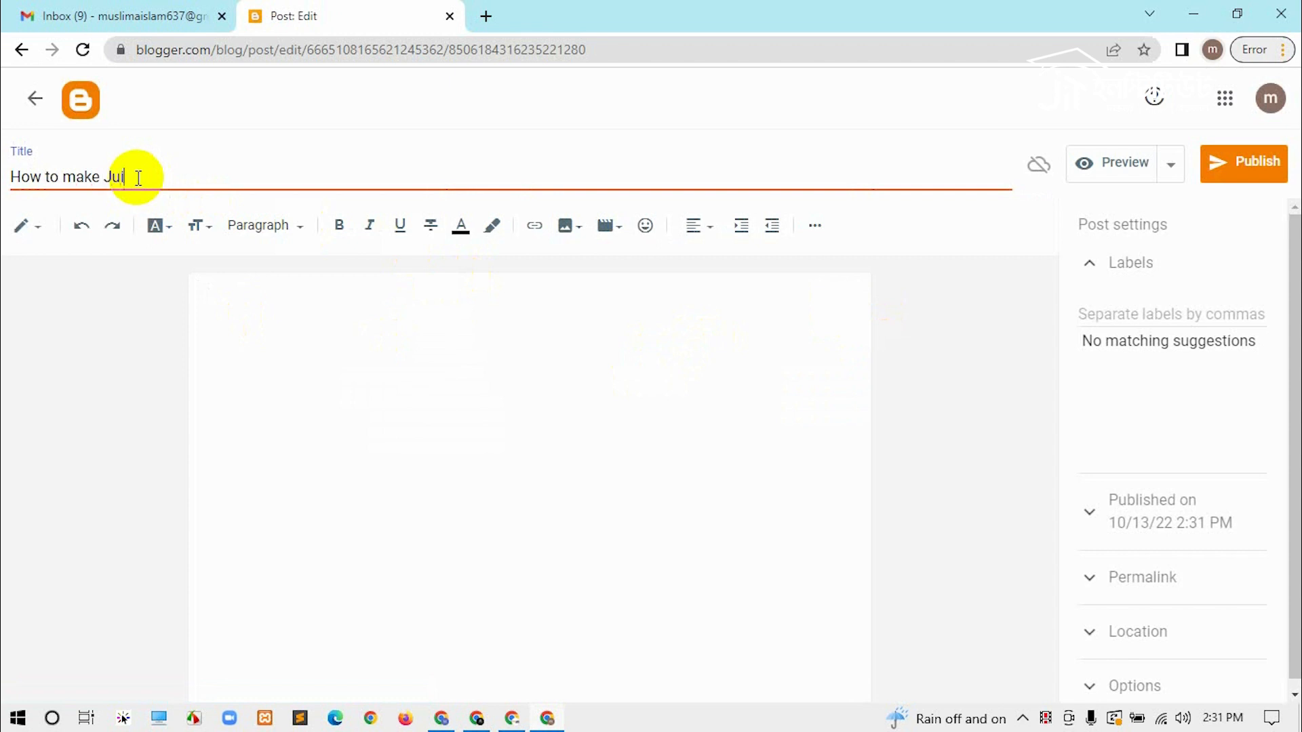
type("ce Easliy")
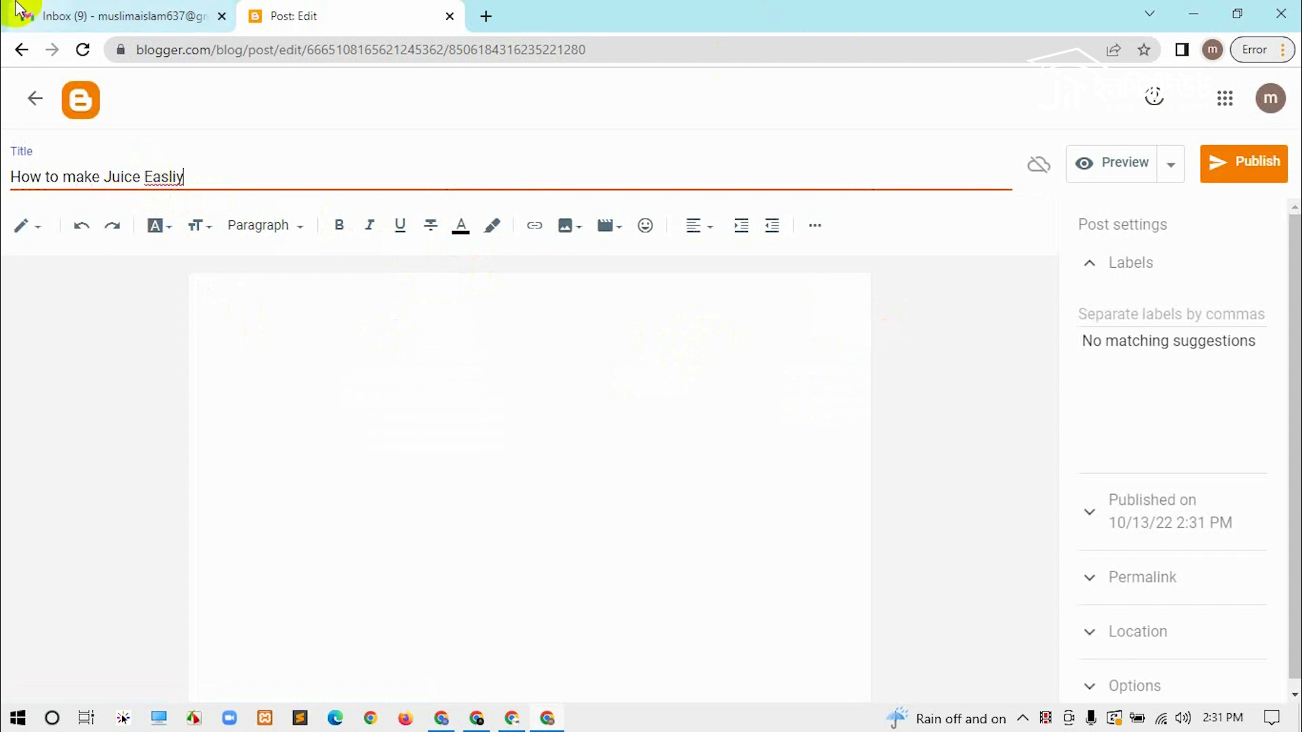
Step: Search 'how to make juice' and open the Simple Vegan Blog article
left_click(486, 16)
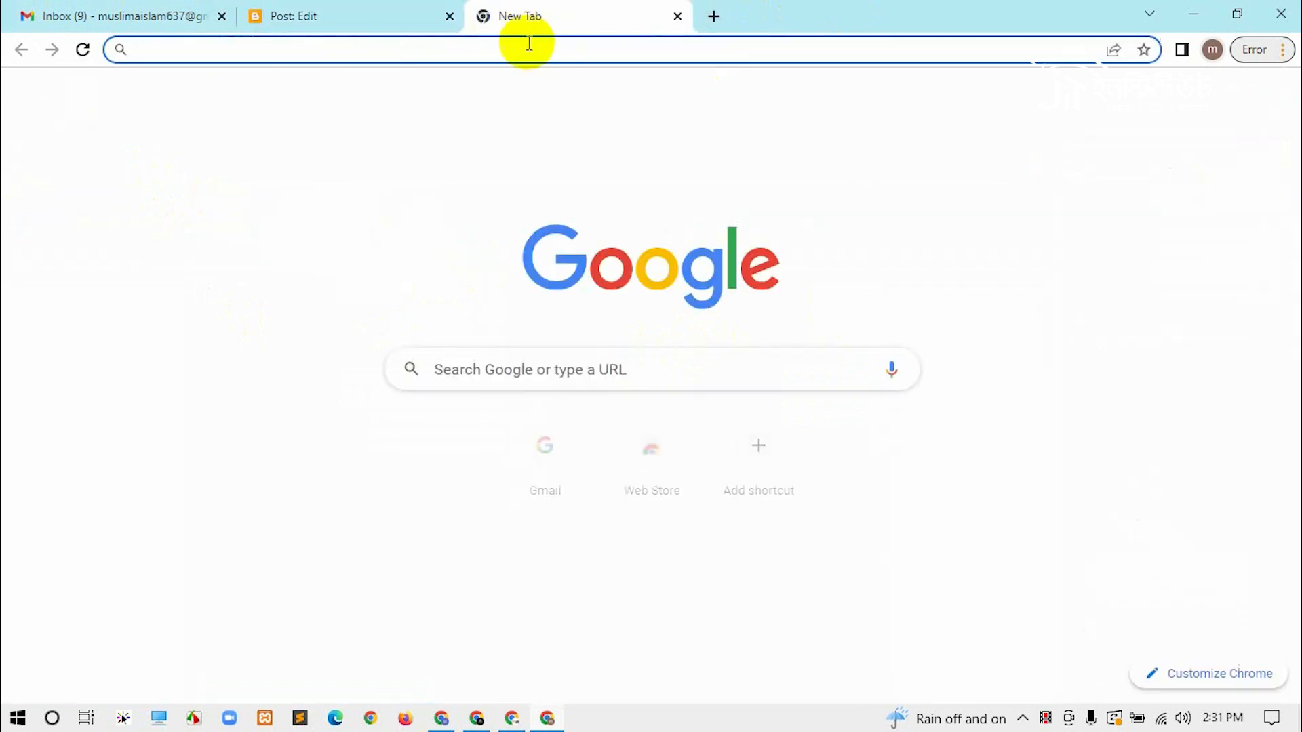
type("h")
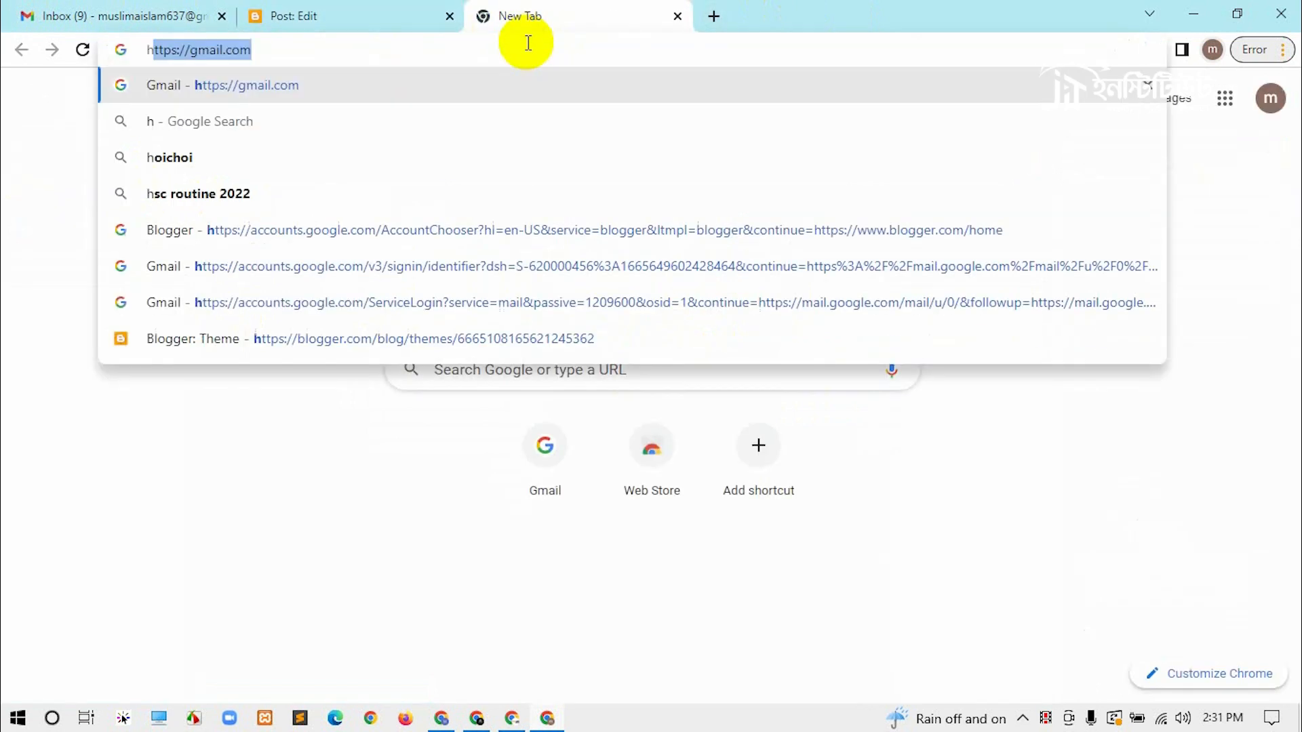
type("ow to make juice")
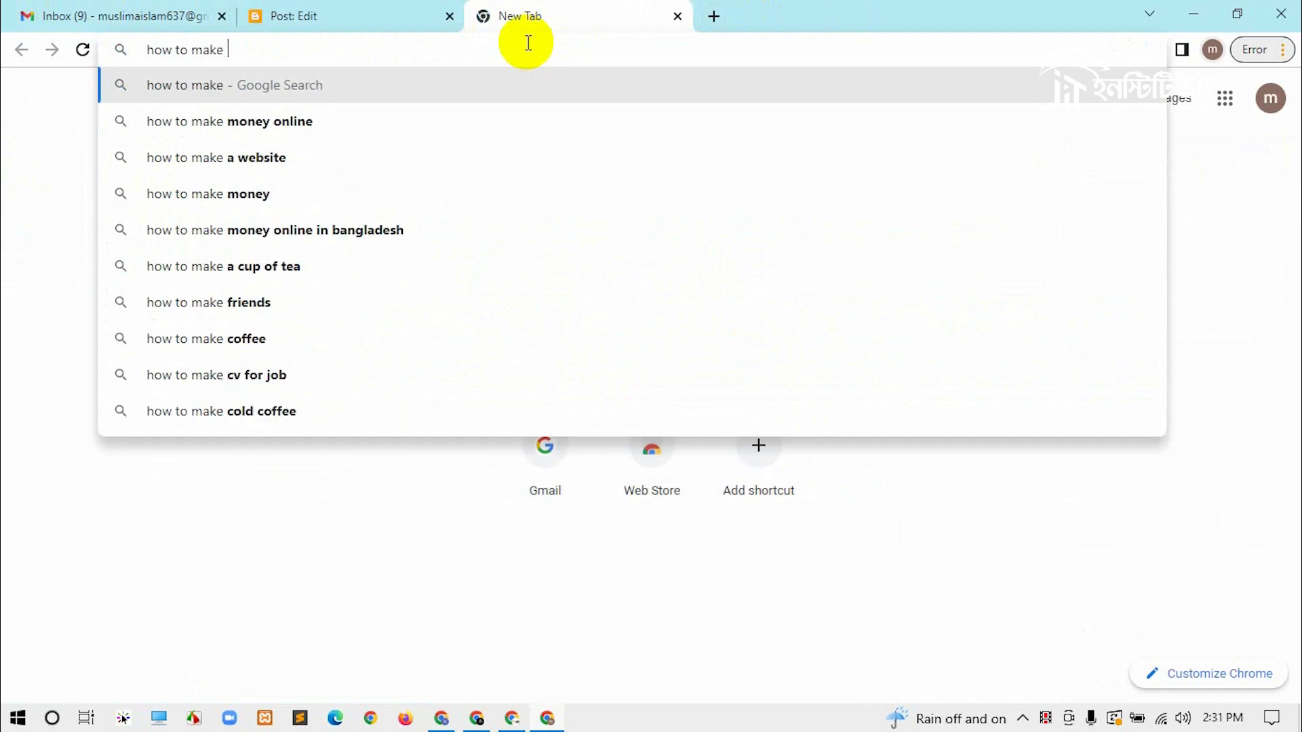
key("Return")
scroll(522, 251, "down", 10)
left_click(327, 142)
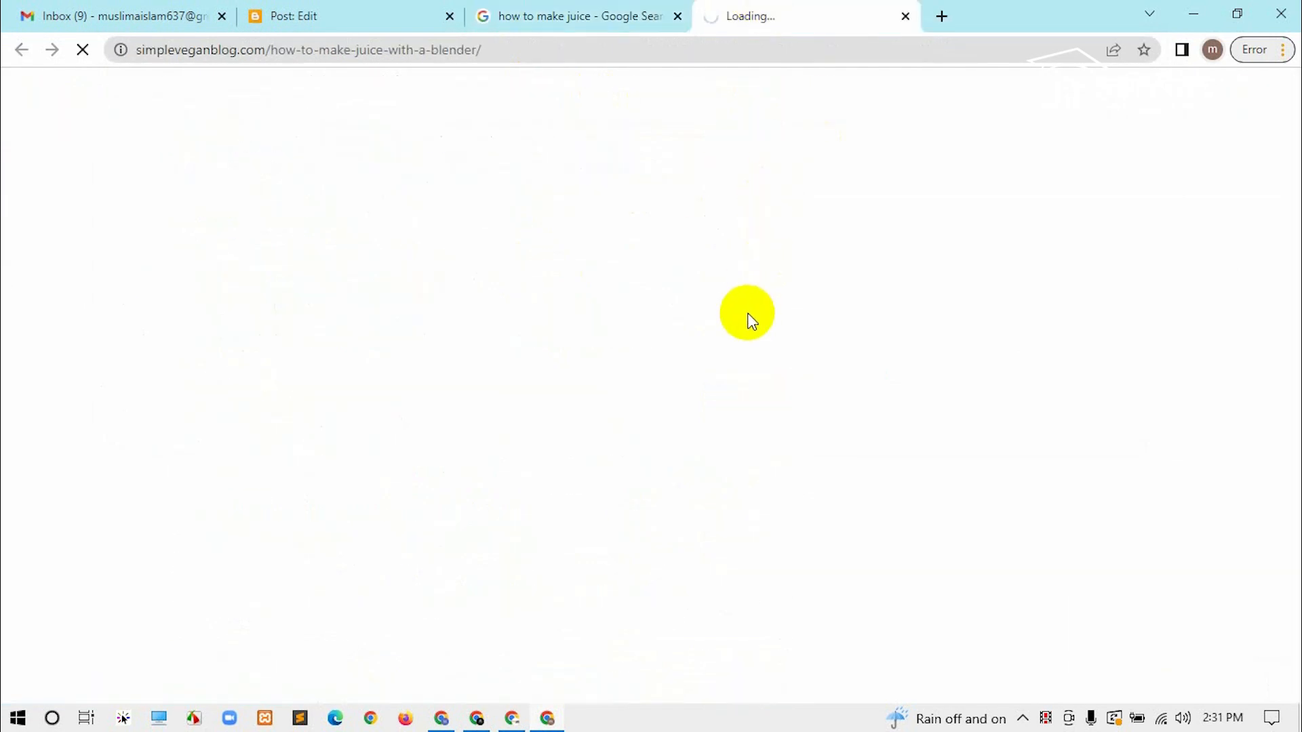
Step: Reload the article and copy its first three paragraphs
left_click(391, 546)
scroll(733, 204, "down", 5)
left_click_drag(158, 150, 688, 452)
key("ctrl+c")
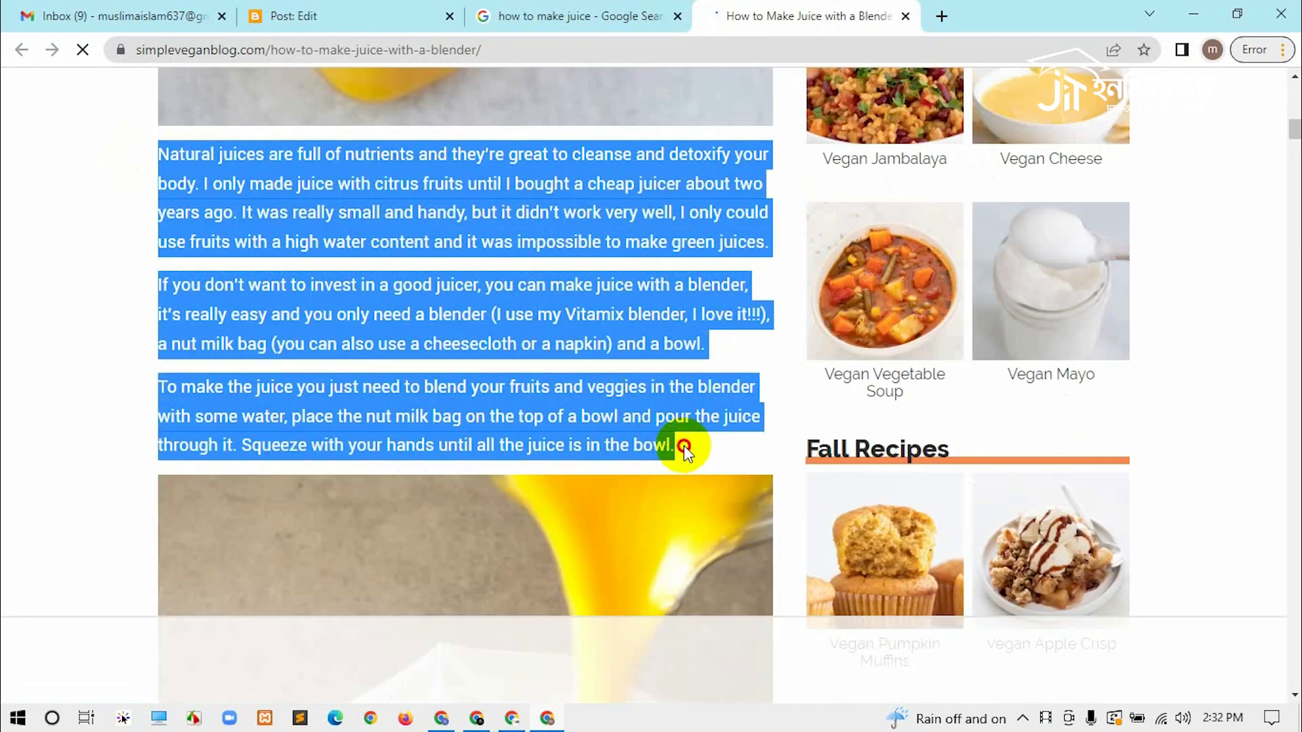
left_click(610, 15)
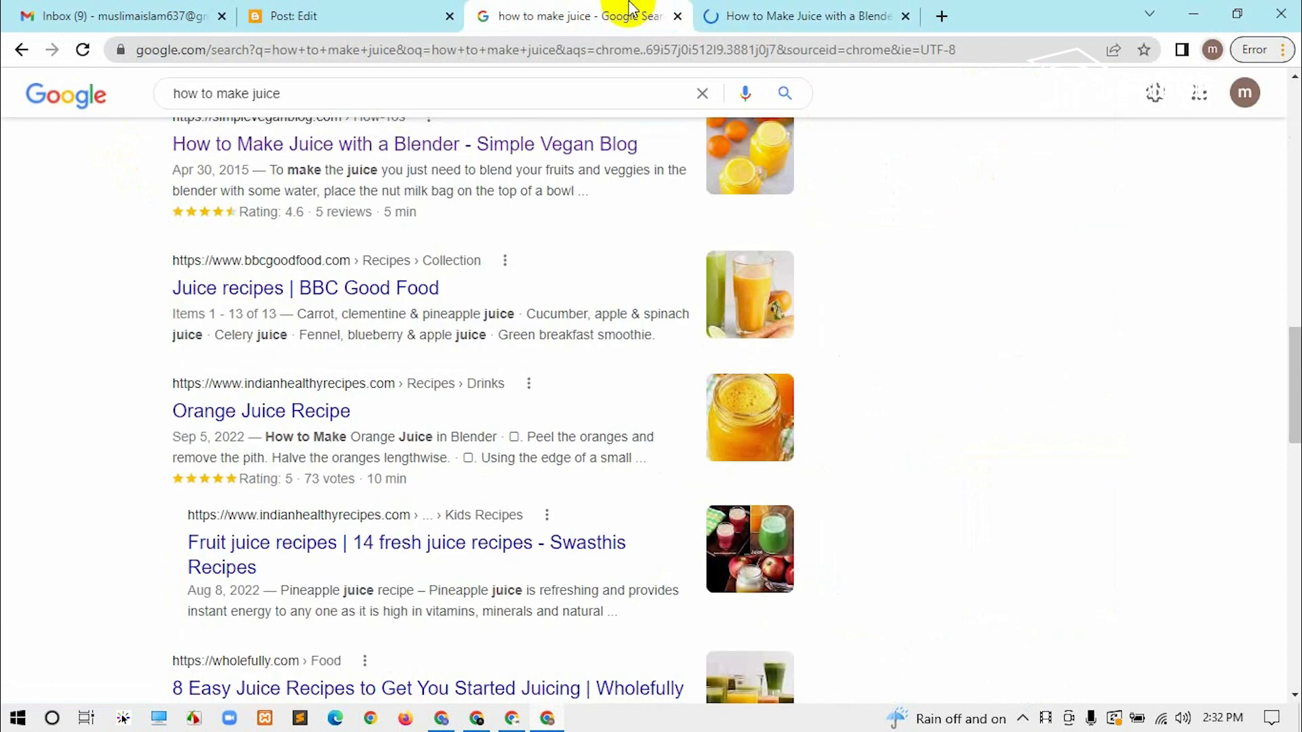
left_click(415, 27)
Step: Paste the three blender-juice paragraphs into the post body and select the word 'bowl'
left_click(335, 302)
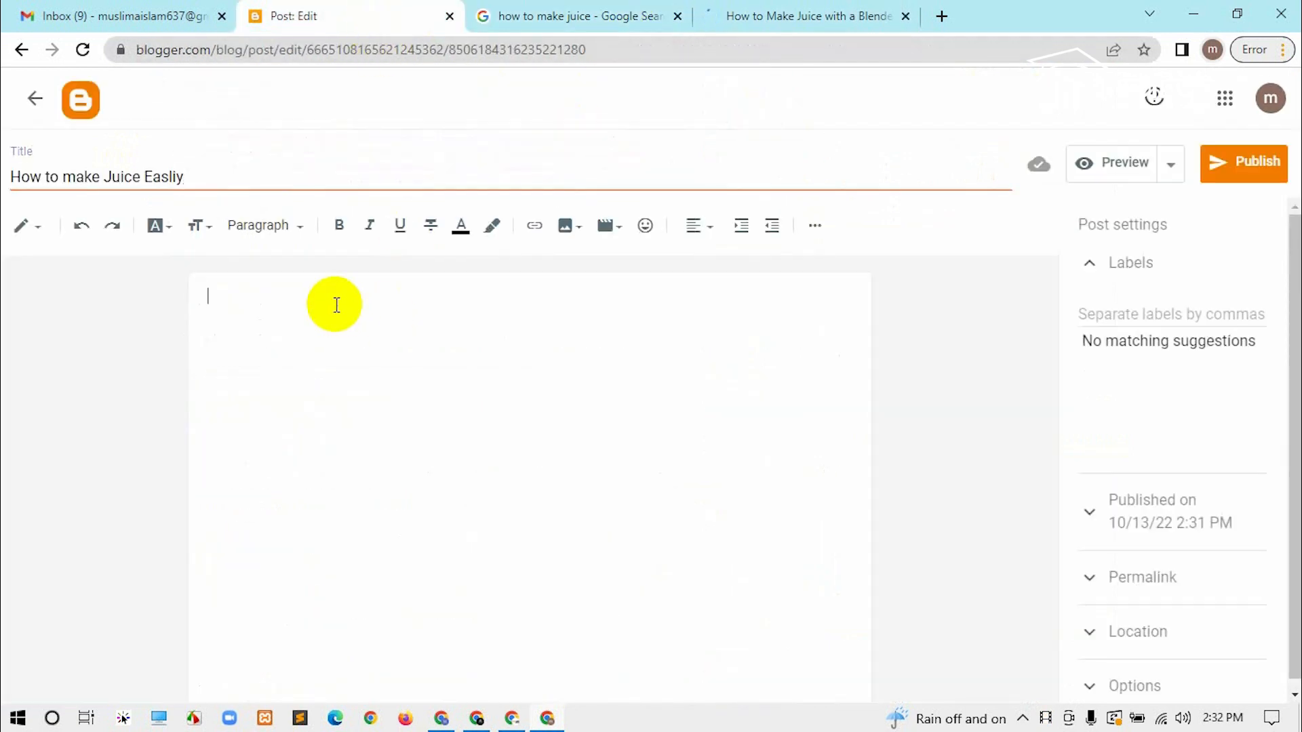
key("ctrl+v")
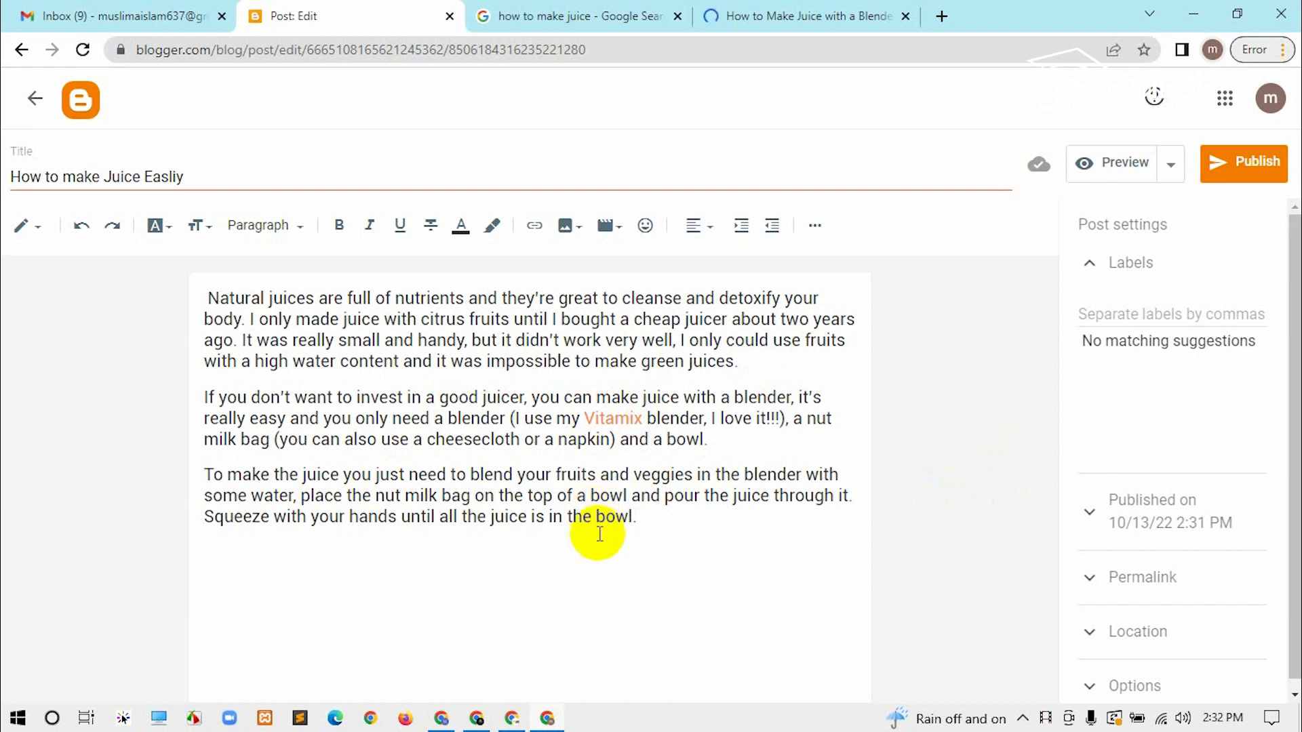
left_click_drag(596, 517, 635, 516)
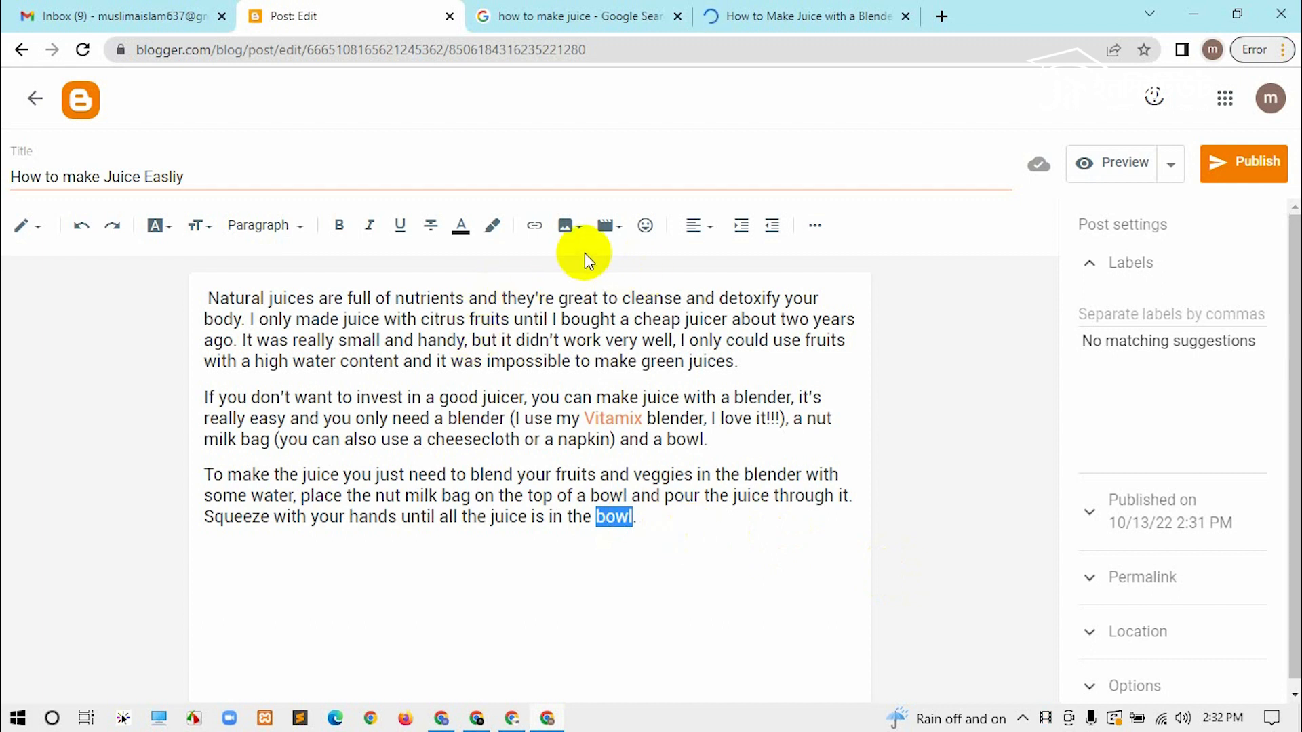
Step: Link 'bowl' to the Simple Vegan Blog article URL, opening in a new window
left_click(540, 230)
left_click(604, 372)
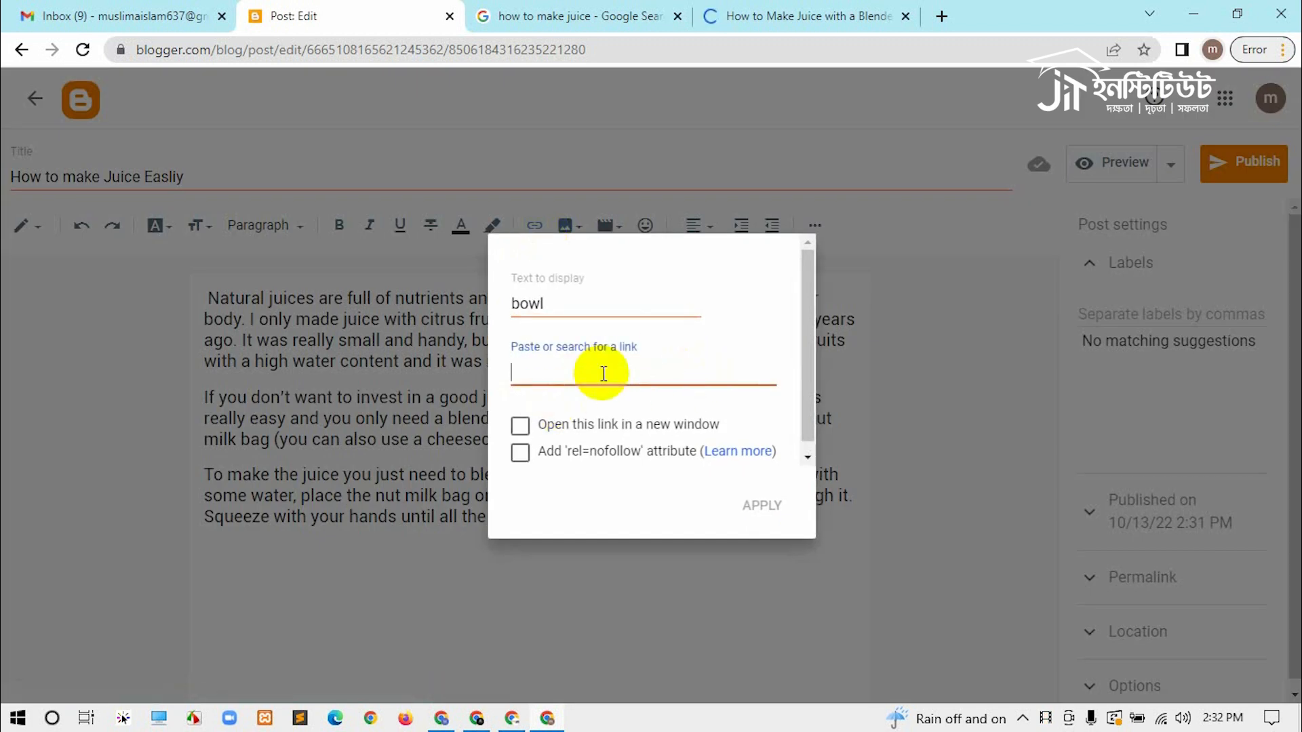
left_click(803, 8)
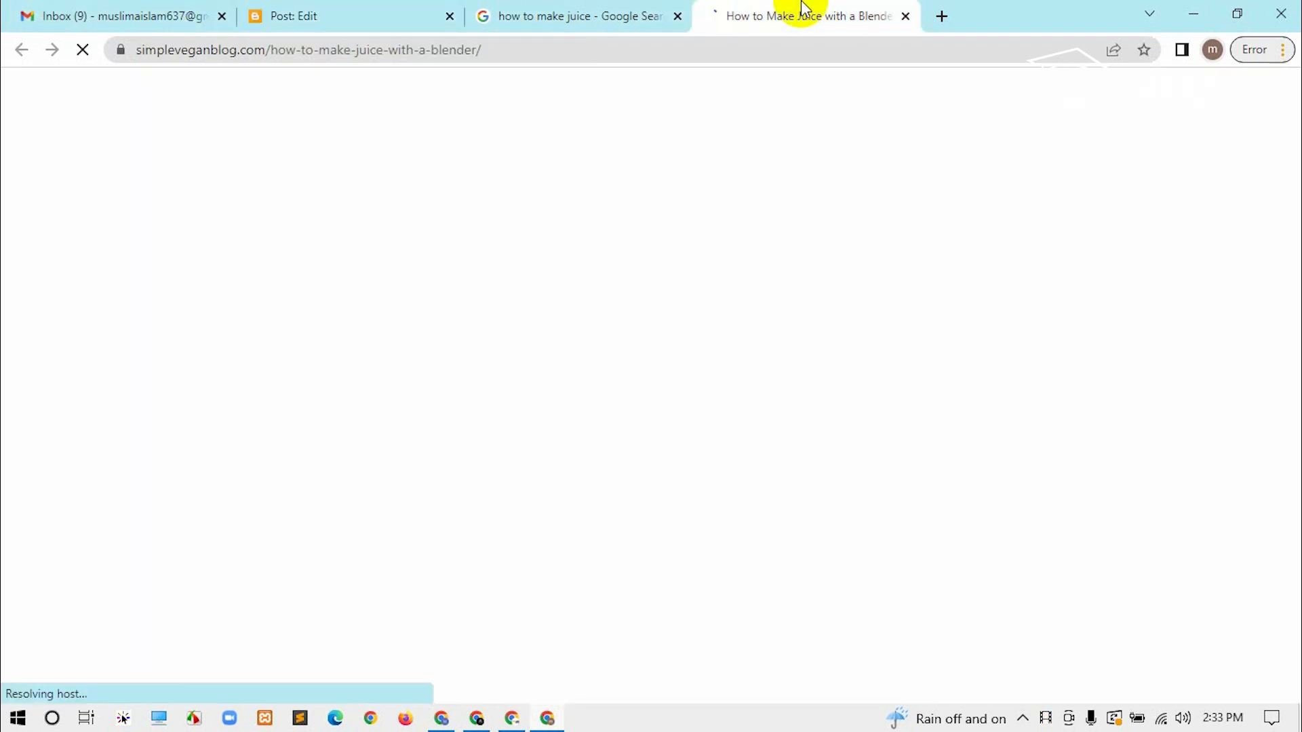
left_click(522, 50)
right_click(523, 49)
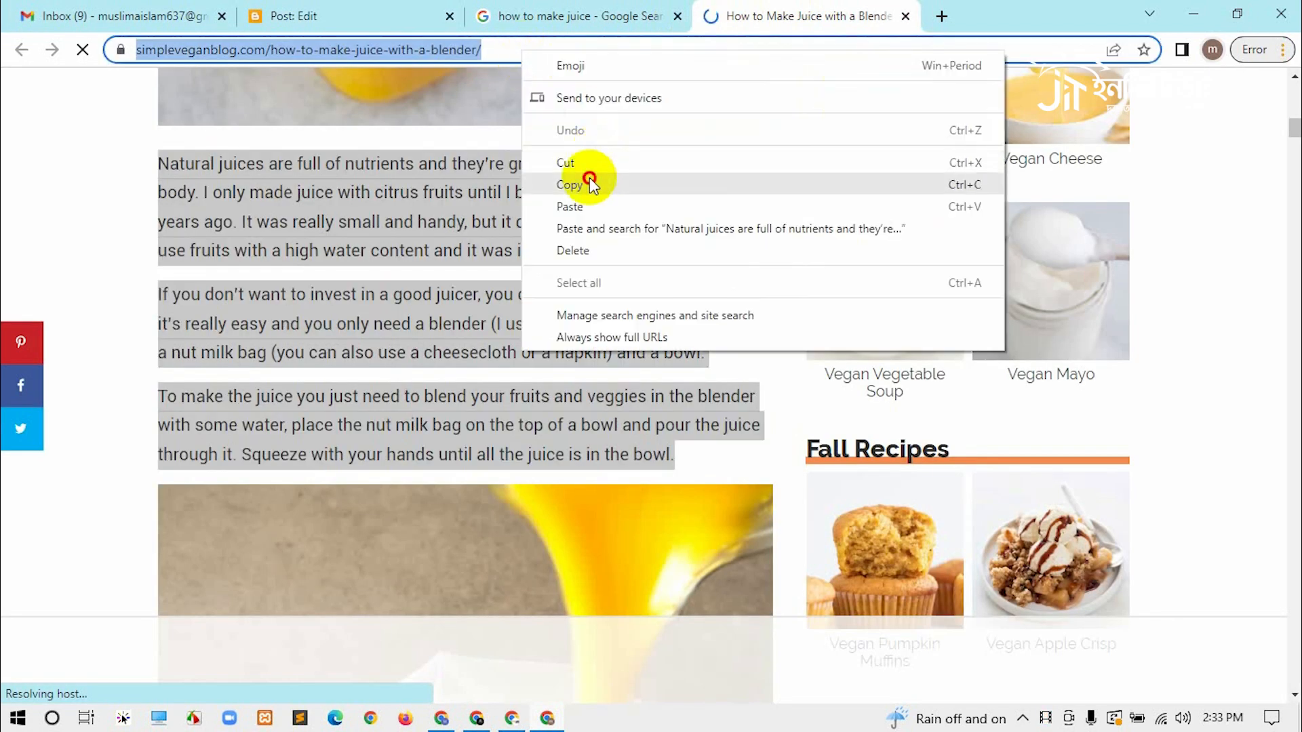
left_click(589, 183)
left_click(305, 14)
right_click(590, 373)
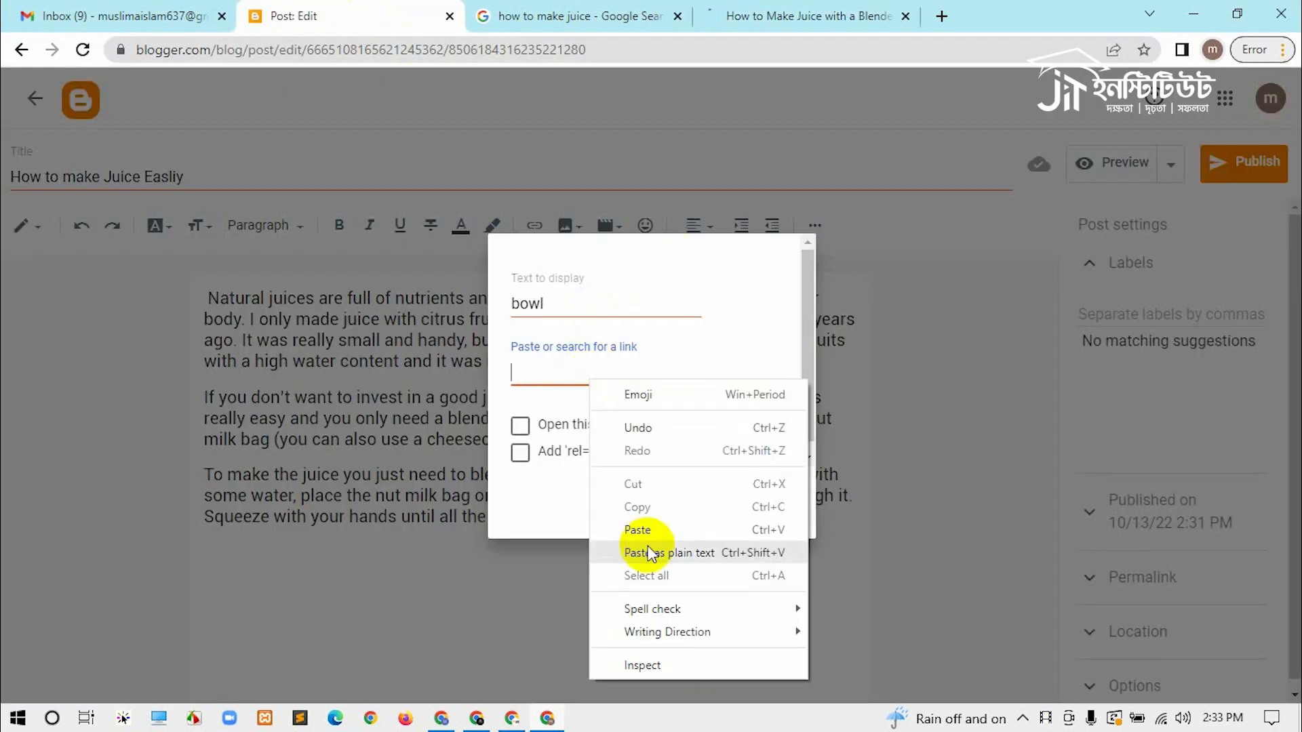
left_click(637, 529)
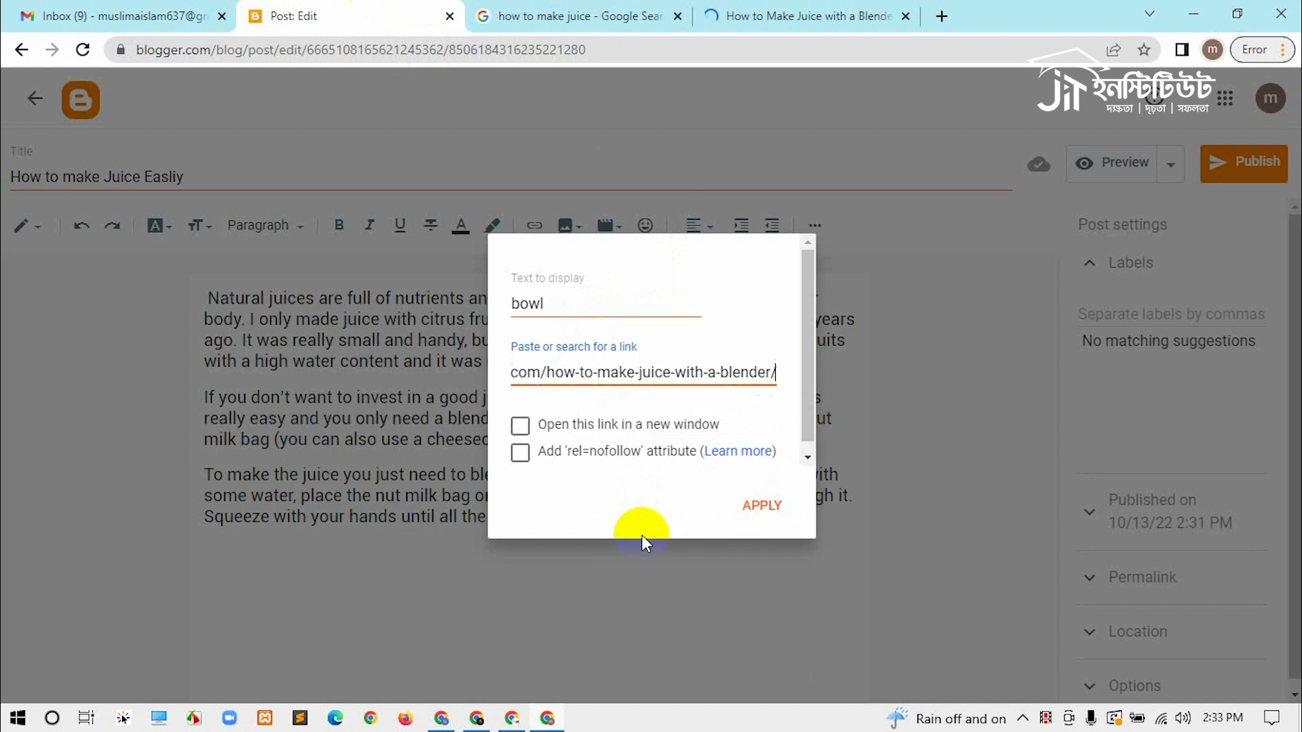
left_click(518, 428)
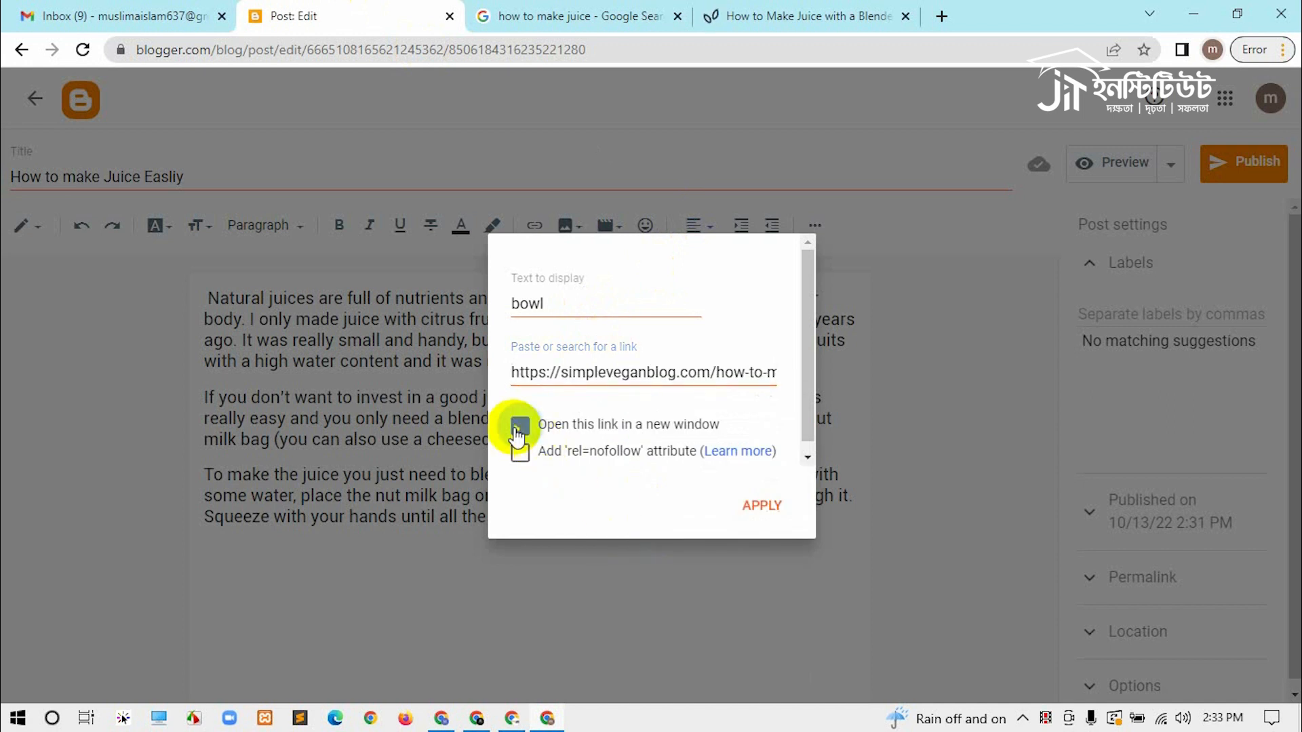
left_click(772, 510)
left_click(691, 546)
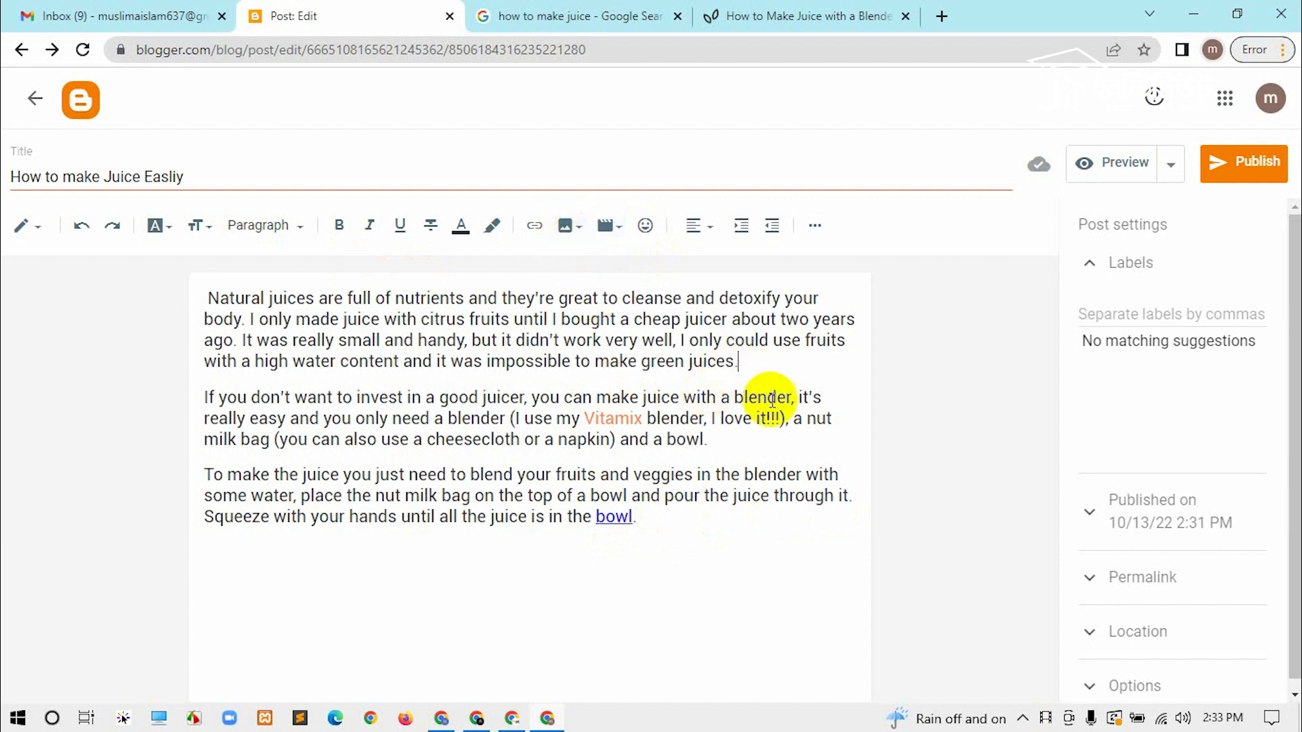
Step: Upload the food image from the Desktop folder and insert it into the post
left_click(575, 233)
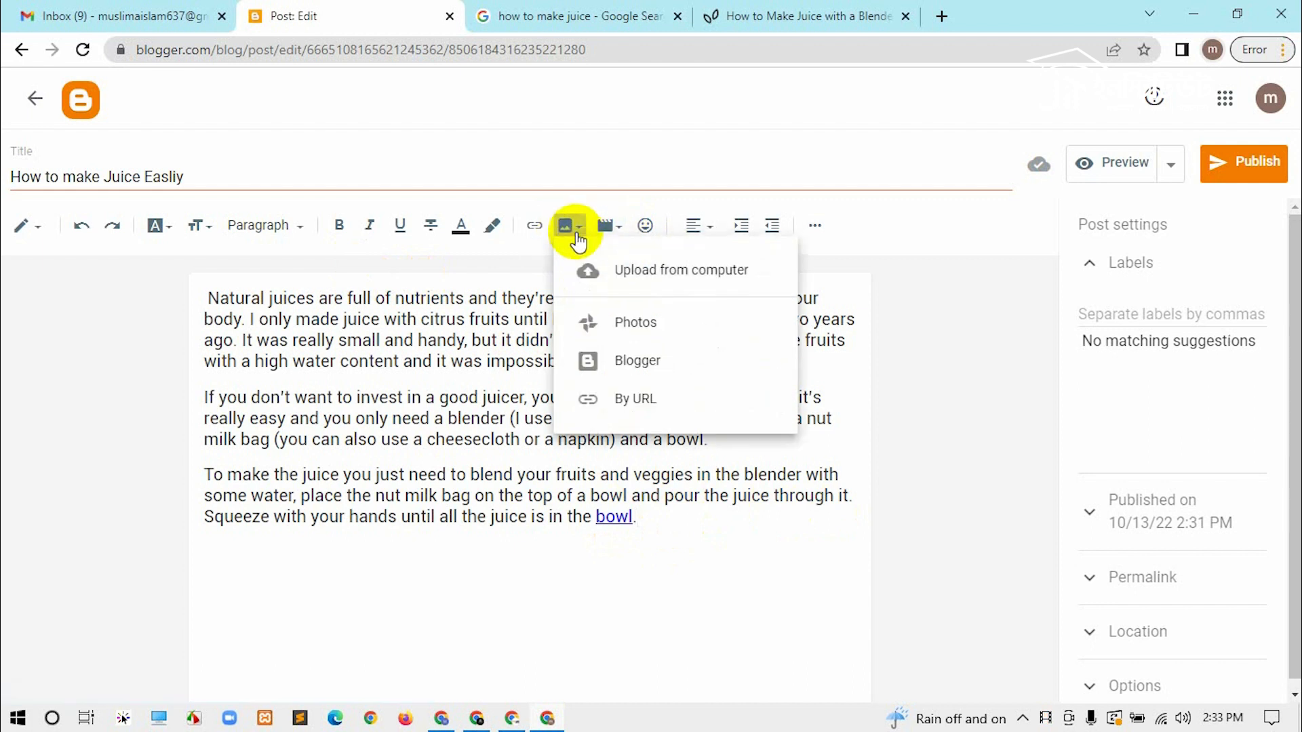
left_click(718, 292)
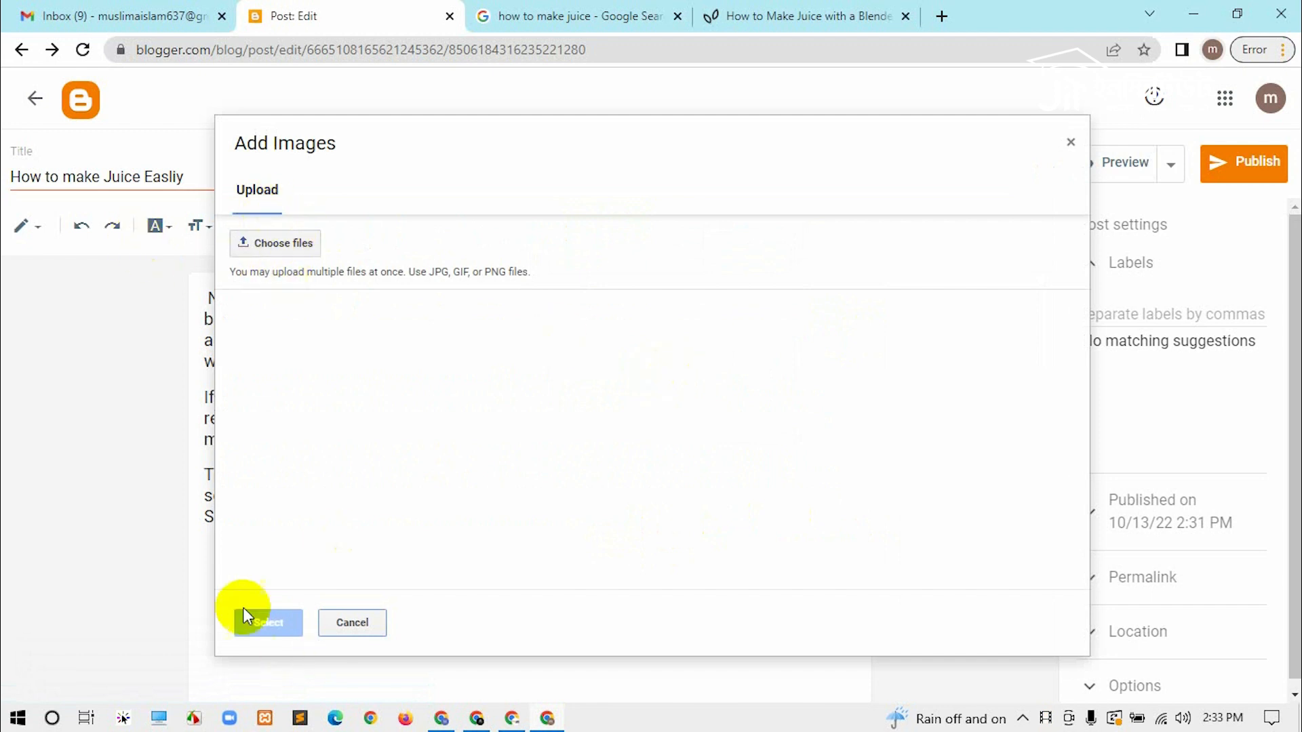
left_click(278, 246)
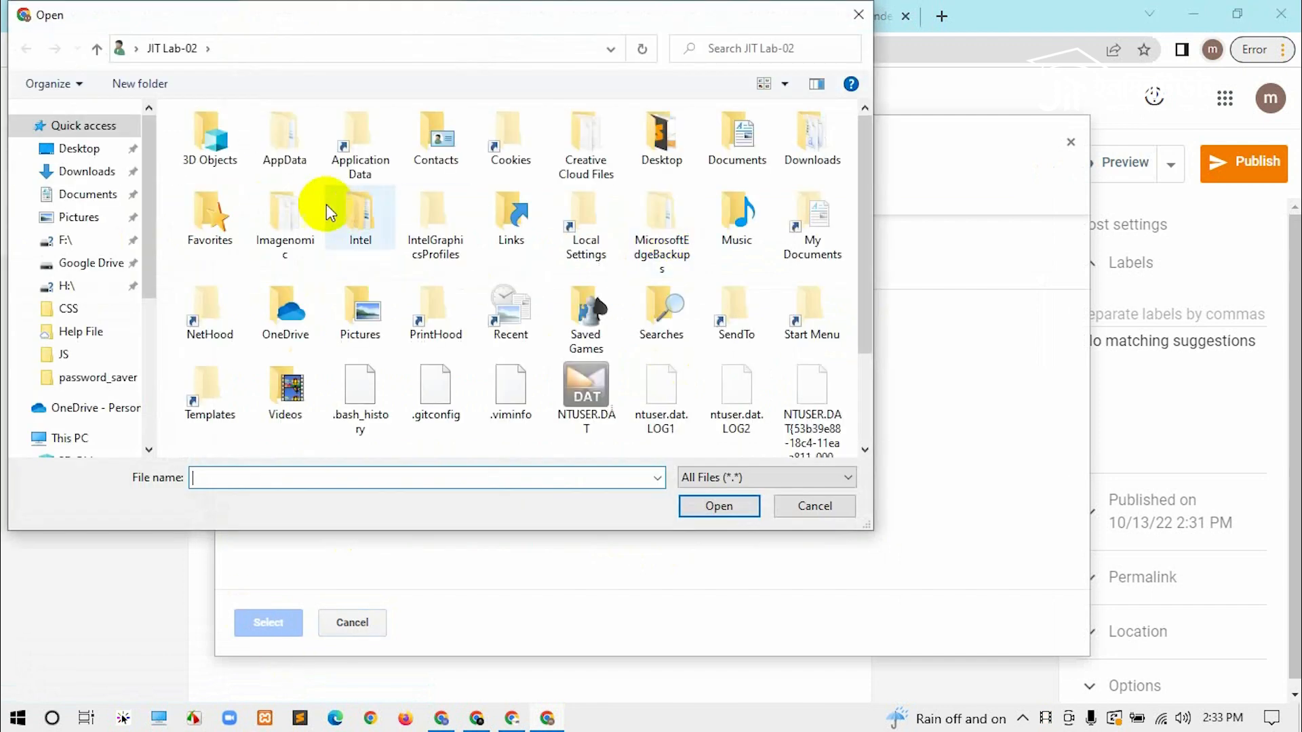
left_click(100, 174)
left_click(80, 149)
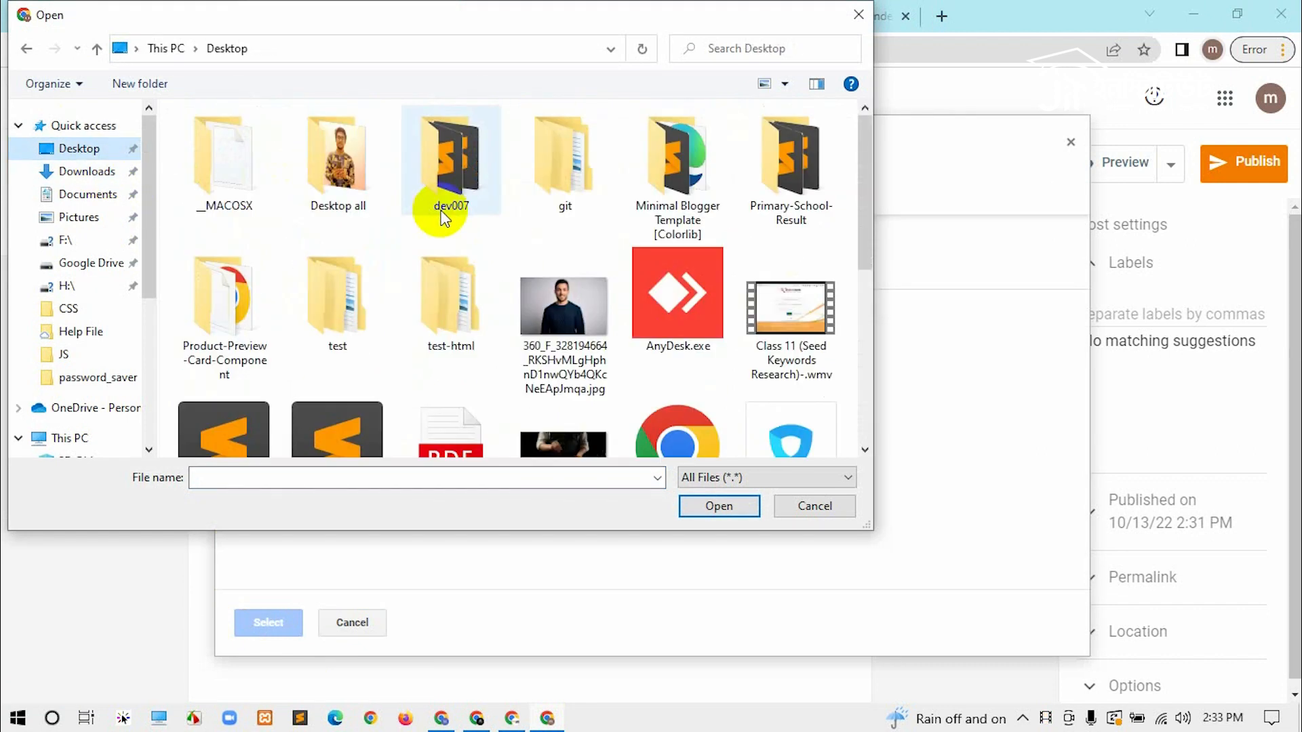
scroll(457, 220, "down", 5)
left_click(337, 366)
left_click(718, 507)
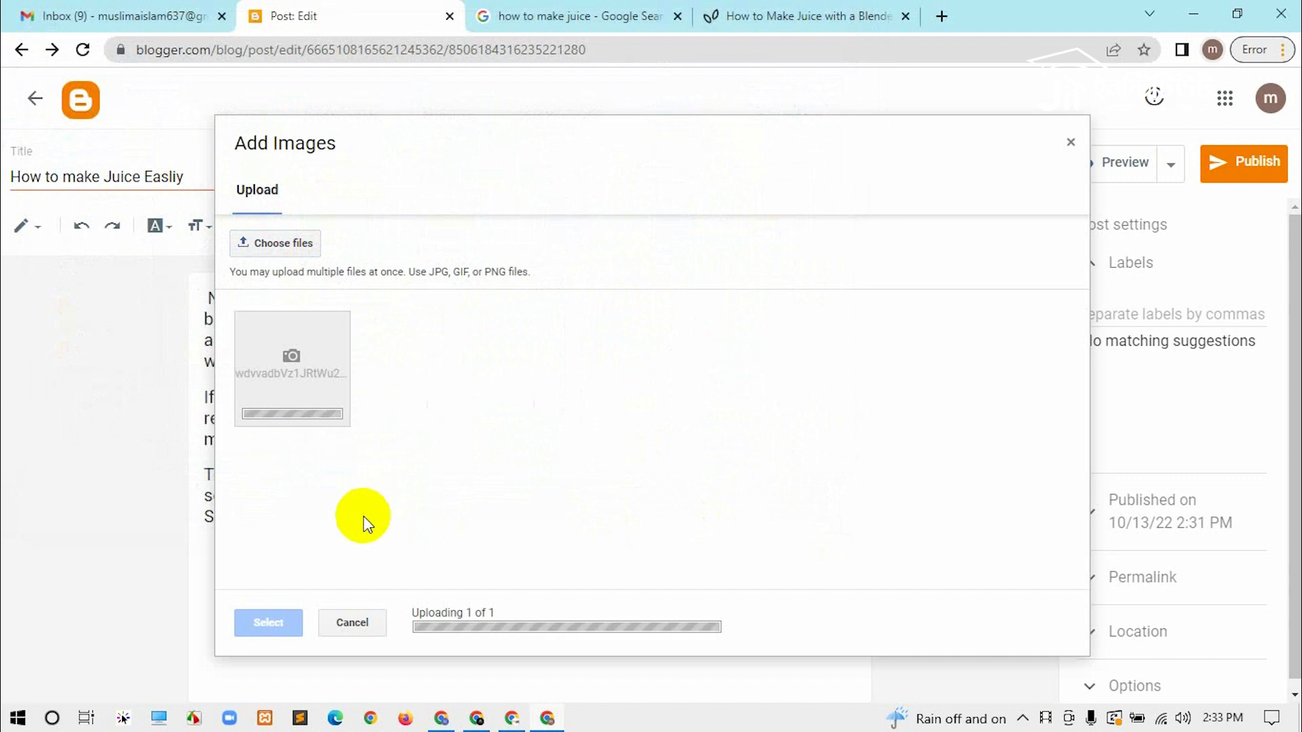
left_click(270, 620)
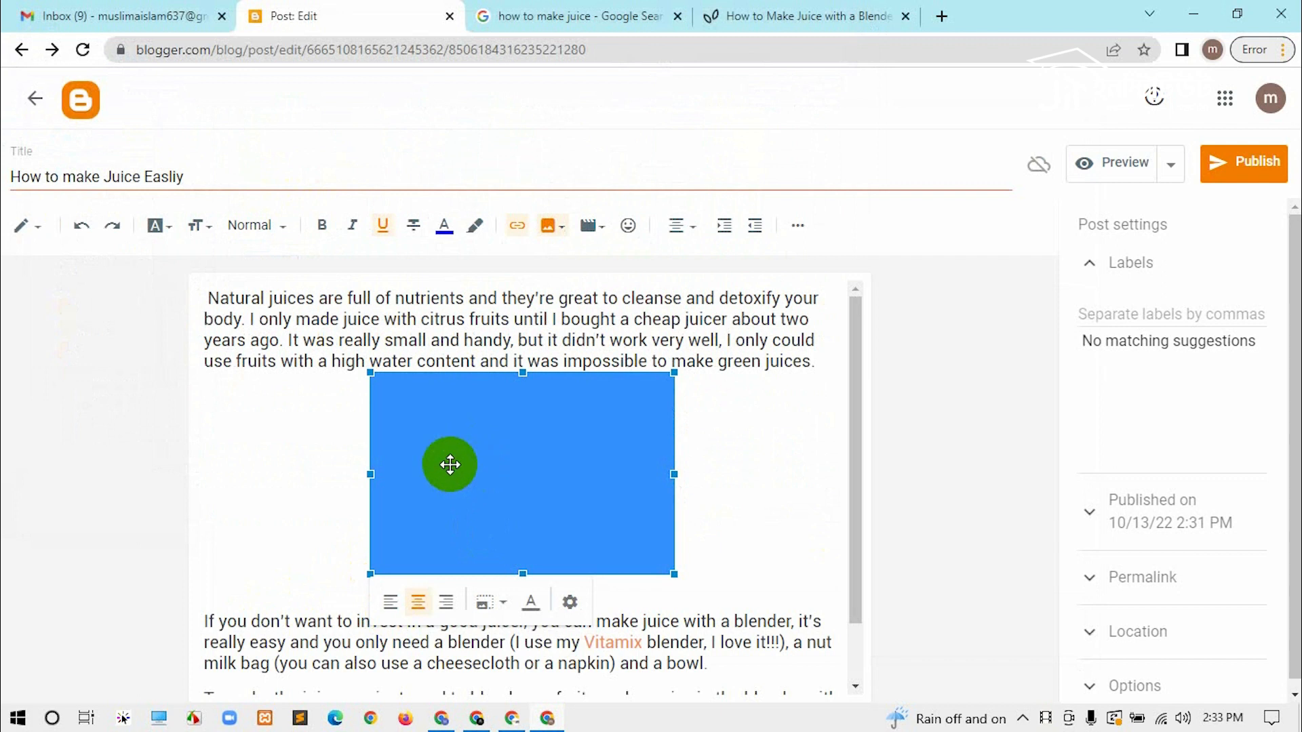
Step: Widen the fish image on both sides, make it taller, then publish the post
left_click_drag(673, 474, 700, 469)
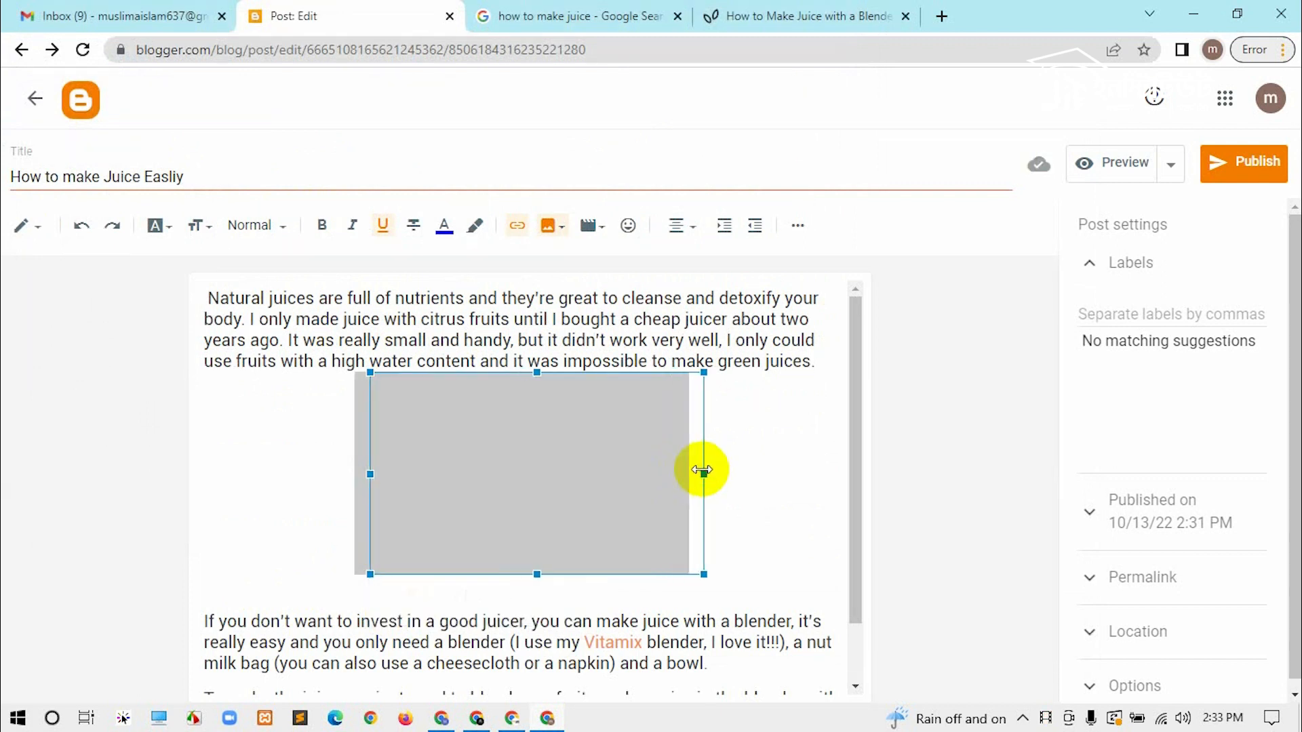
left_click_drag(354, 473, 326, 475)
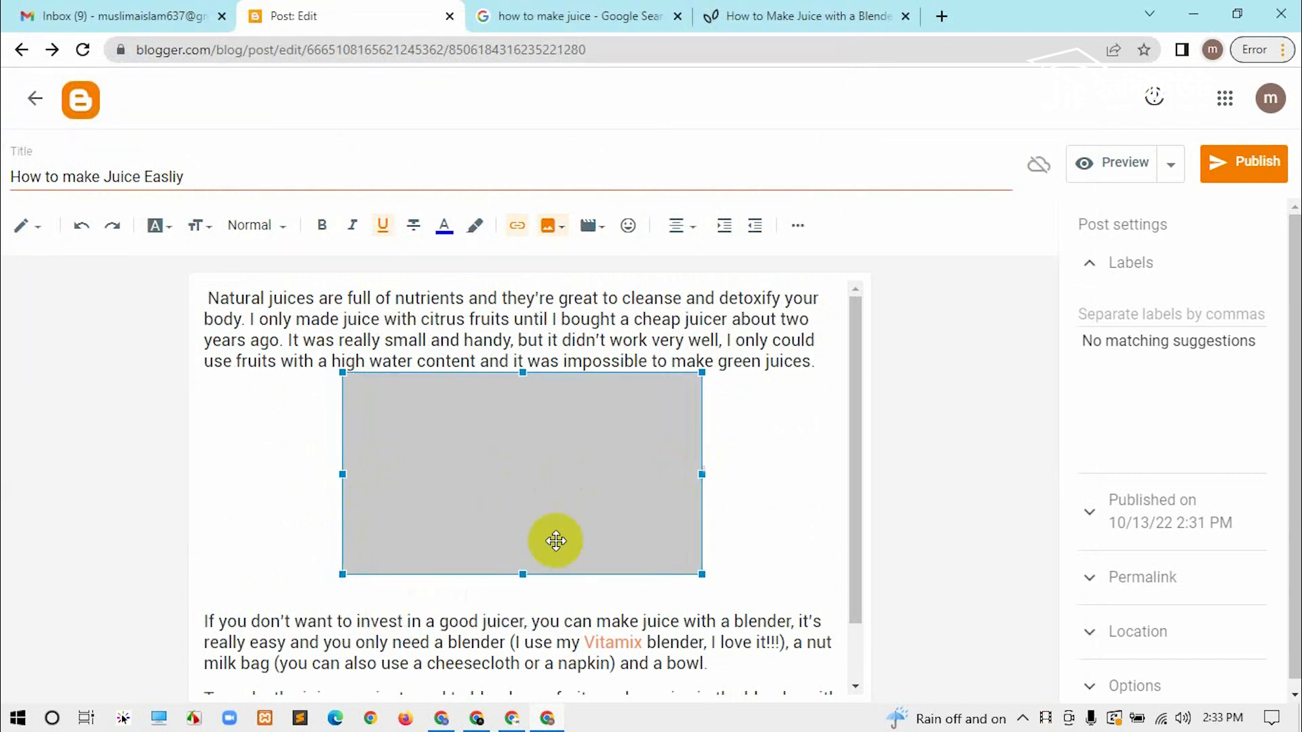
left_click_drag(523, 577, 536, 591)
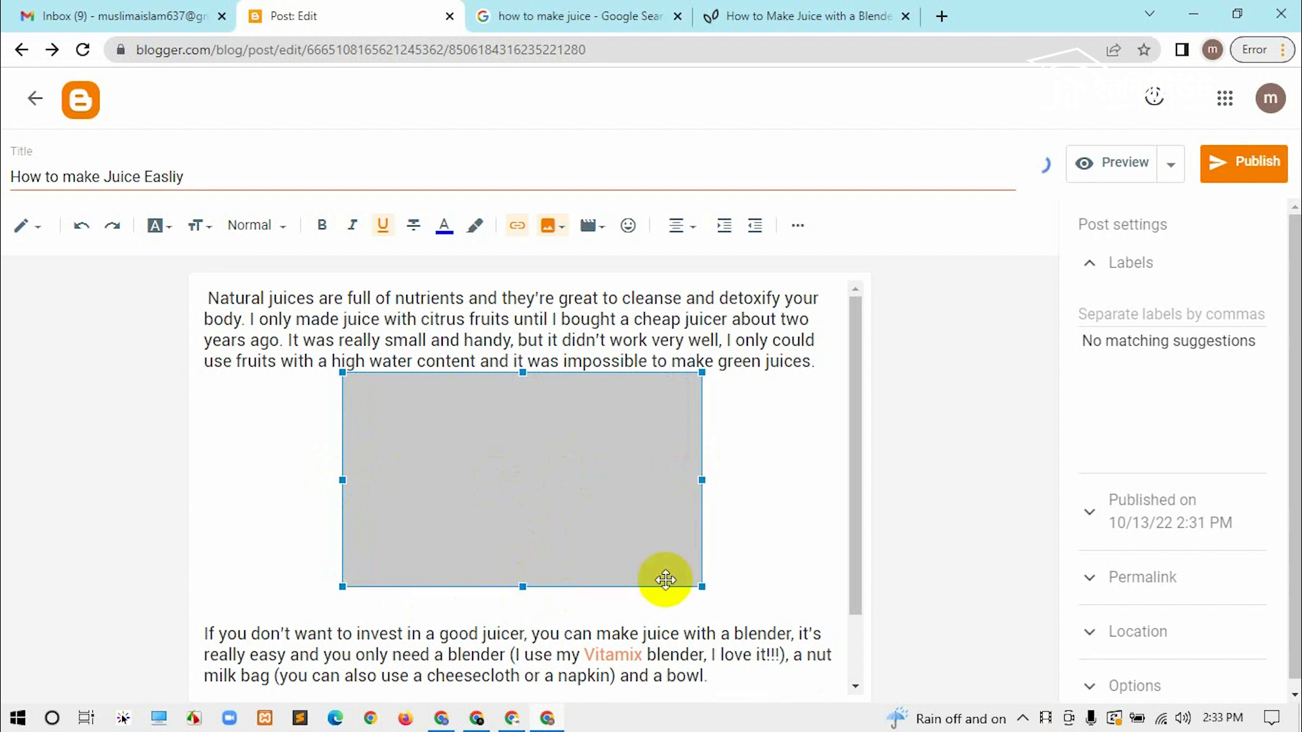
left_click(793, 467)
left_click(602, 427)
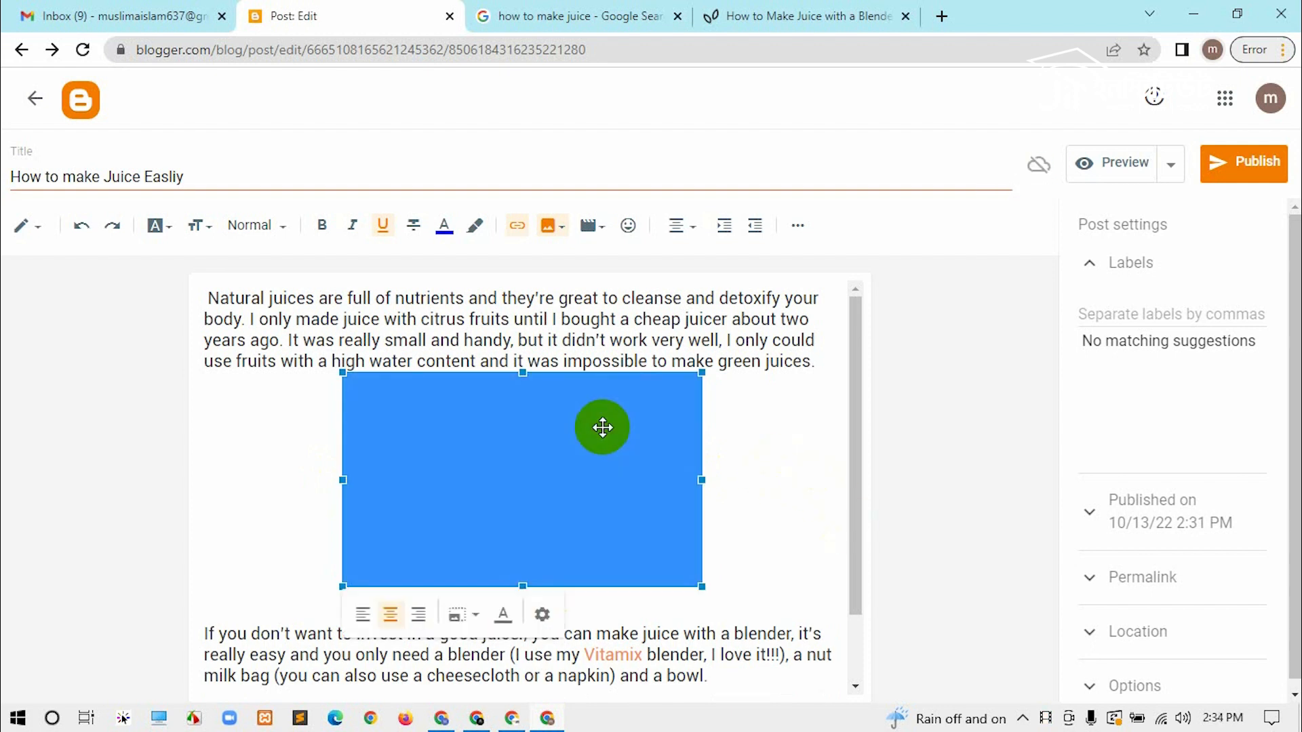
left_click(768, 401)
scroll(768, 401, "down", 1)
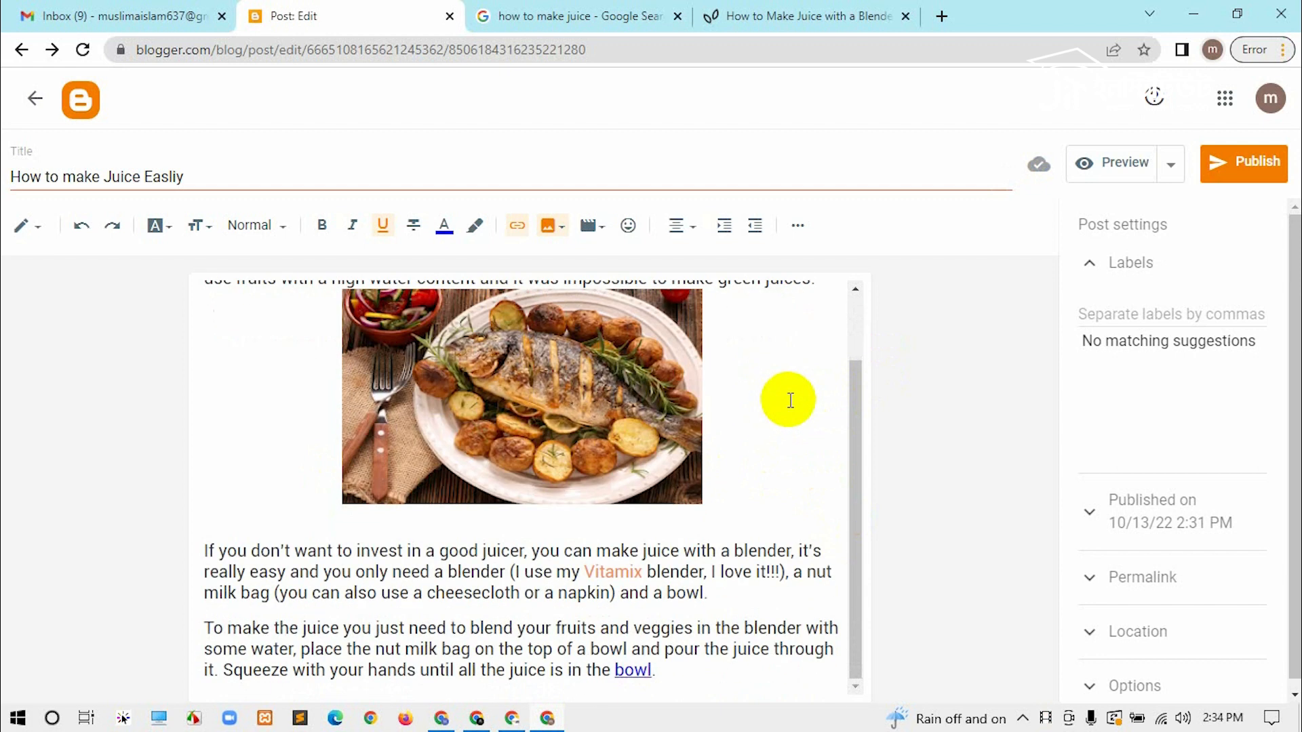
scroll(779, 401, "up", 2)
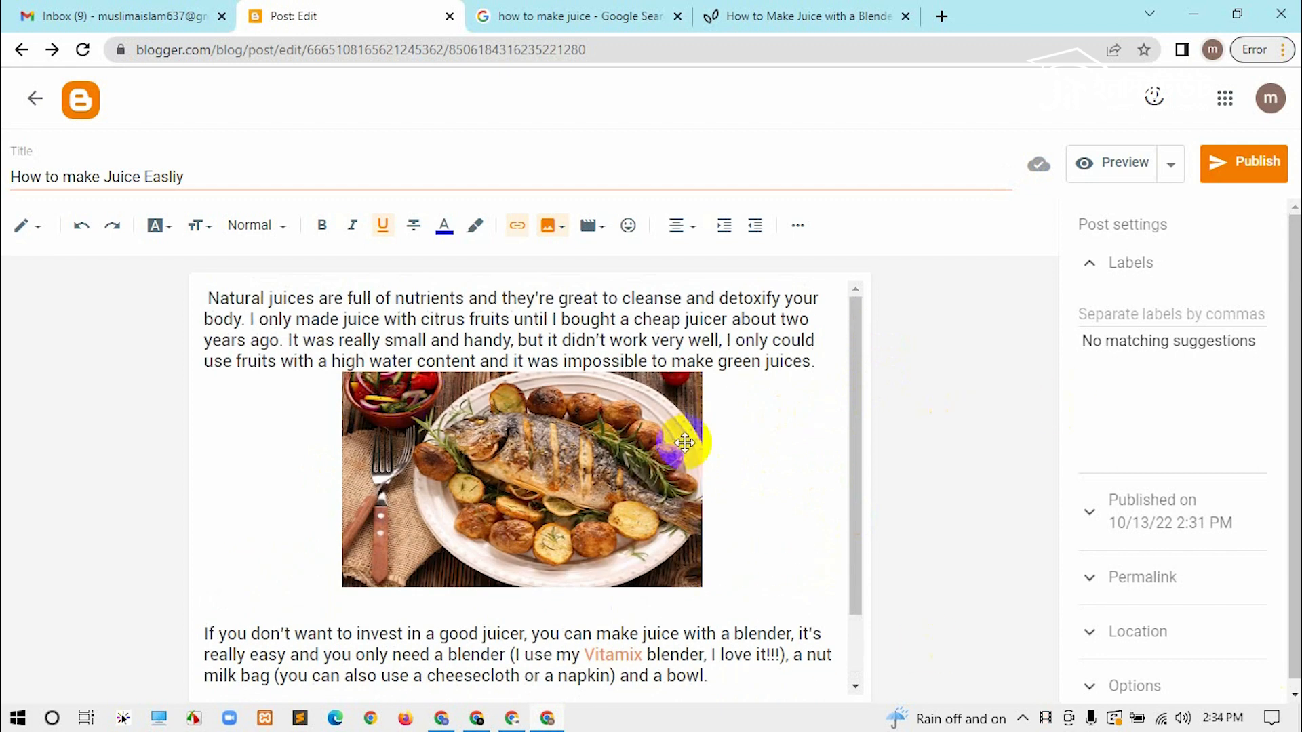
left_click(1219, 177)
Step: Confirm publishing, then copy the blog address cookymaster432.blogspot.com from Settings
left_click(727, 432)
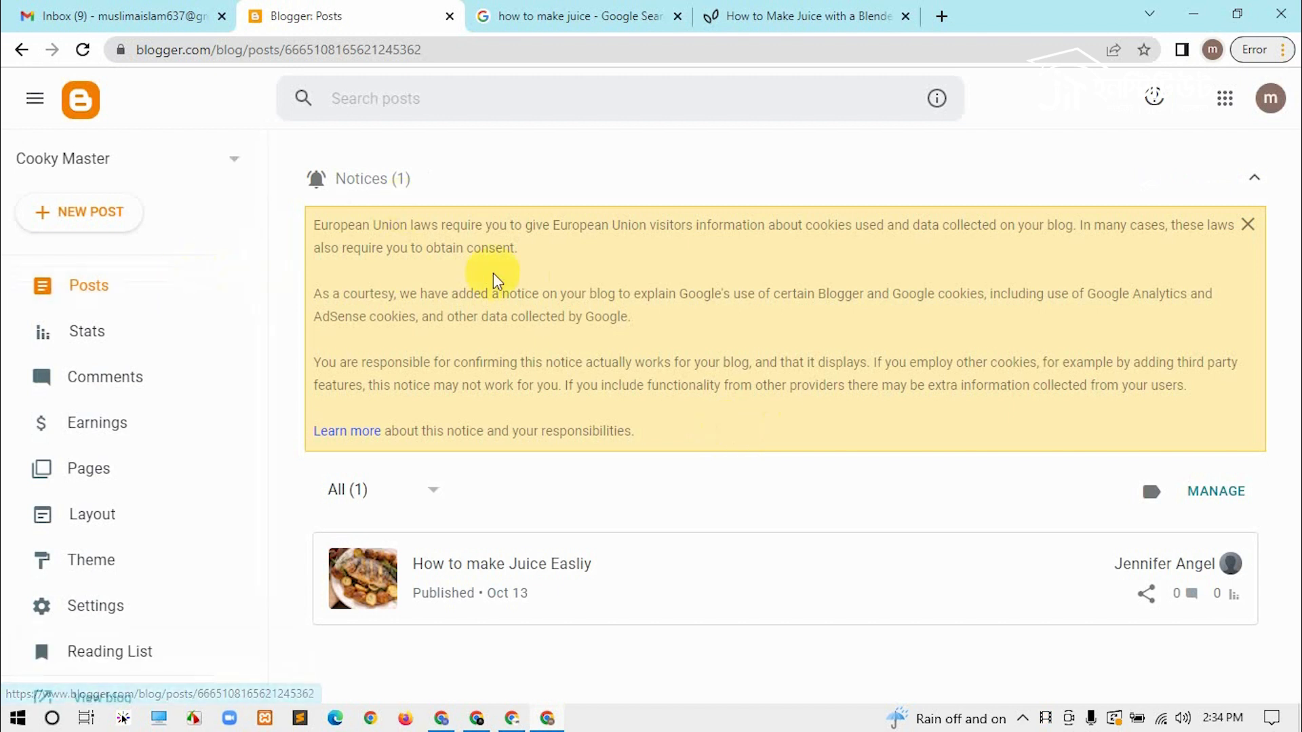
scroll(212, 513, "down", 2)
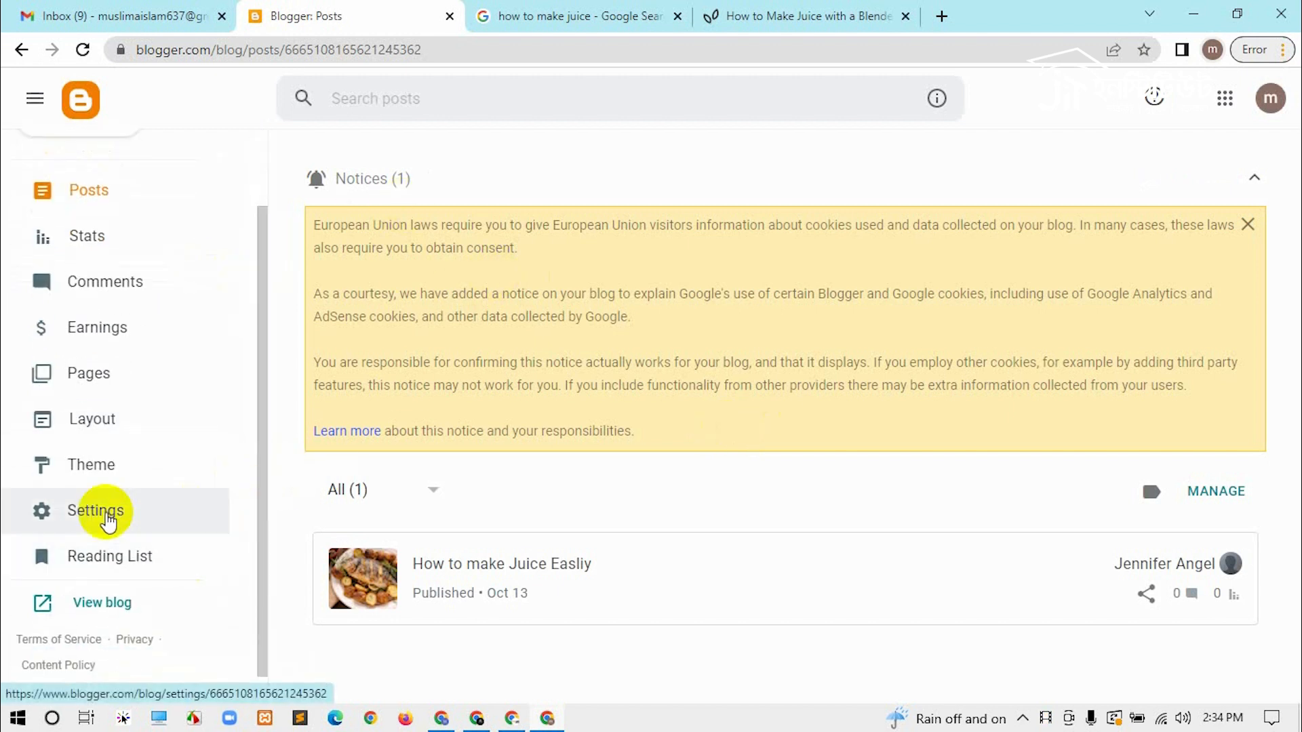
left_click(105, 517)
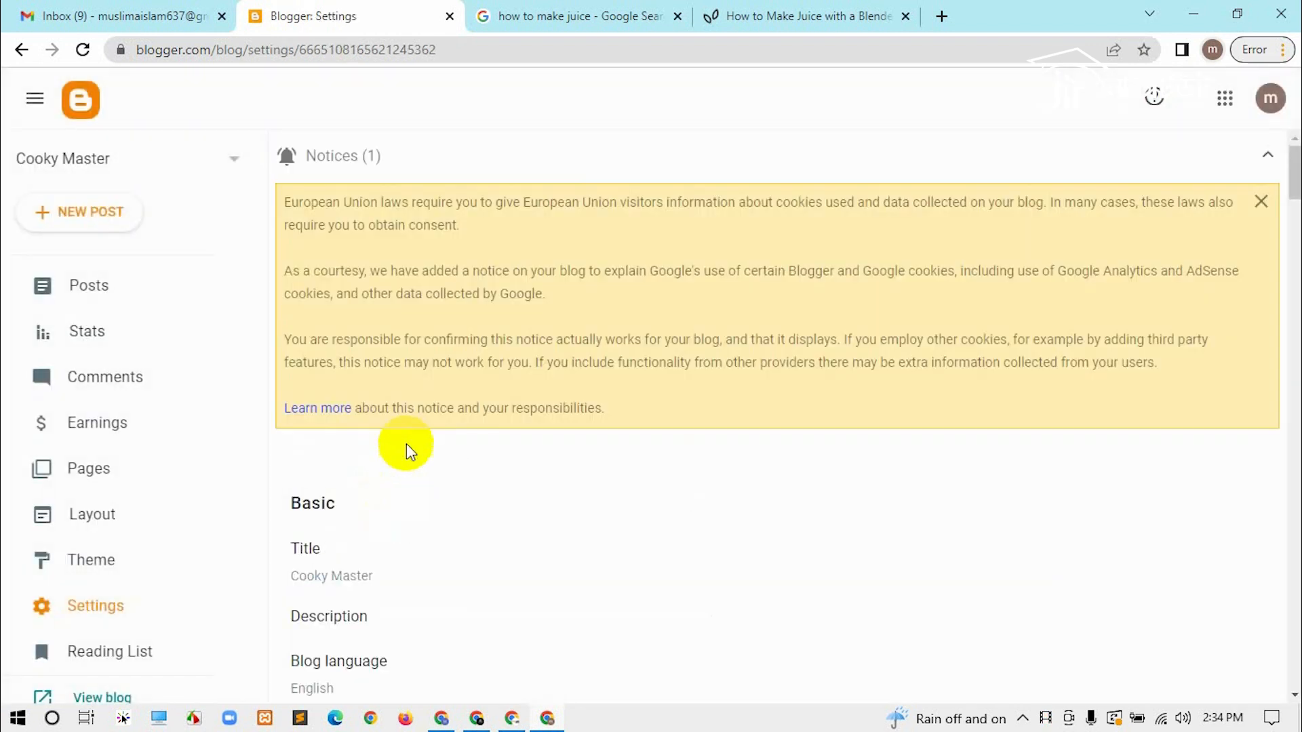
scroll(453, 444, "down", 5)
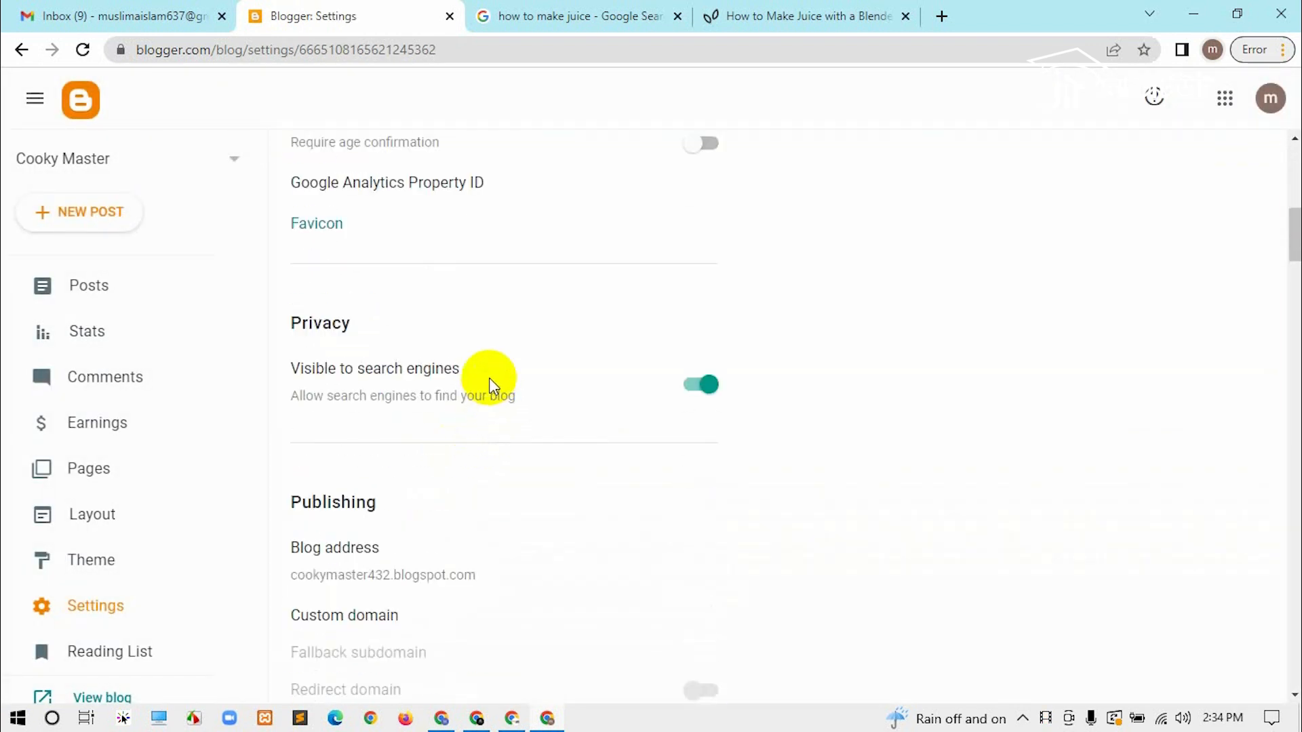
scroll(450, 315, "down", 8)
scroll(450, 325, "down", 8)
scroll(457, 342, "down", 7)
scroll(456, 327, "up", 12)
scroll(460, 325, "up", 9)
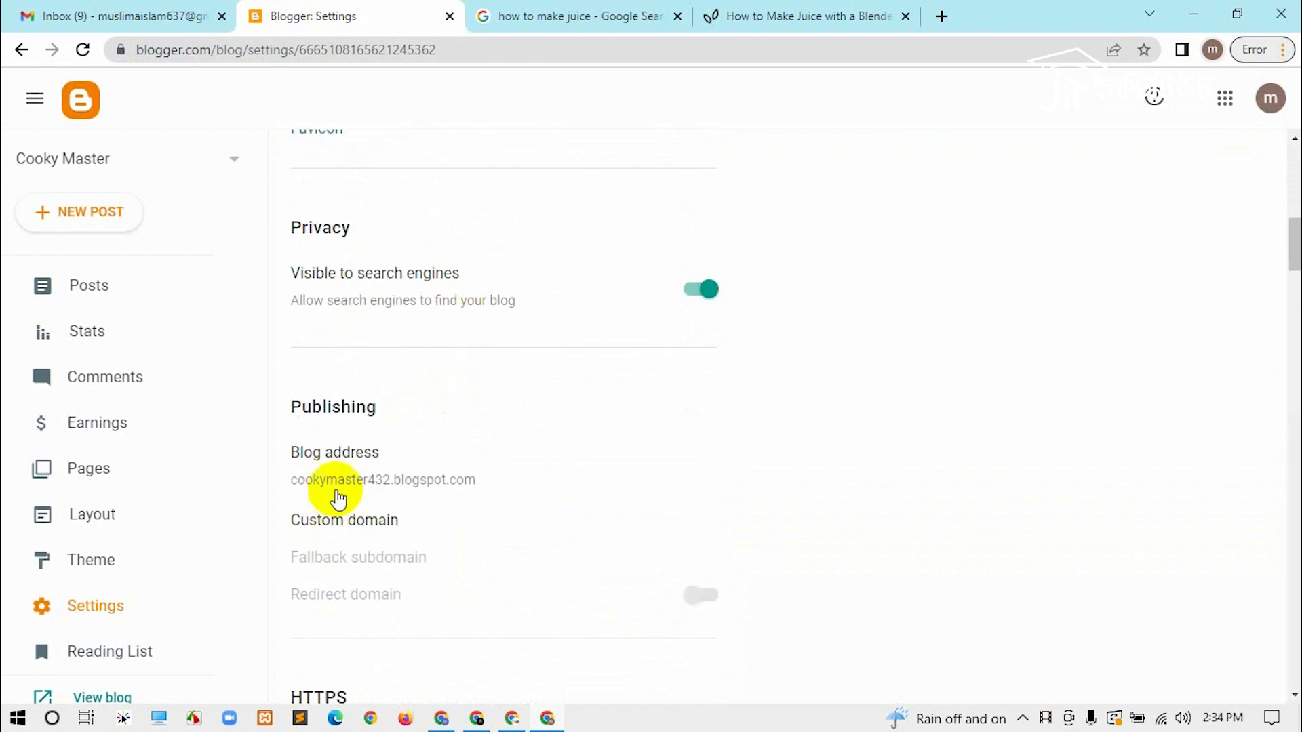
left_click_drag(291, 480, 489, 482)
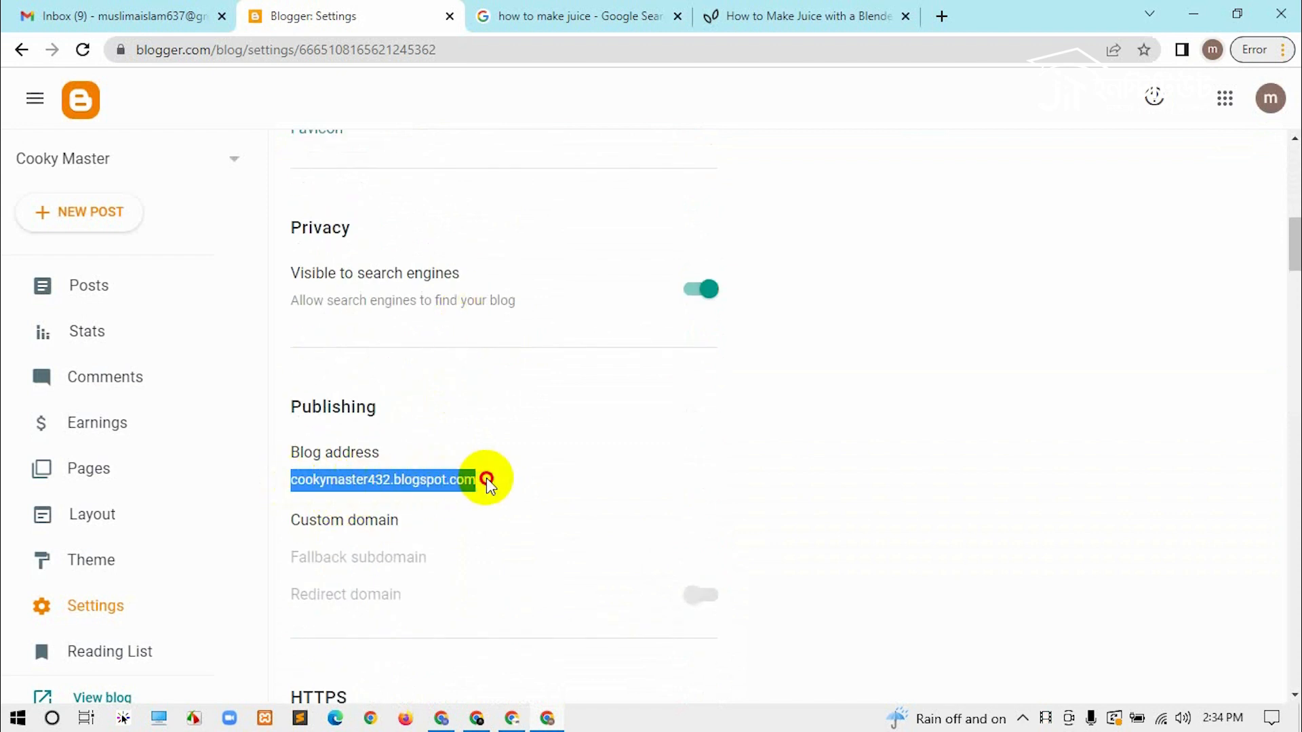
right_click(493, 479)
left_click(533, 492)
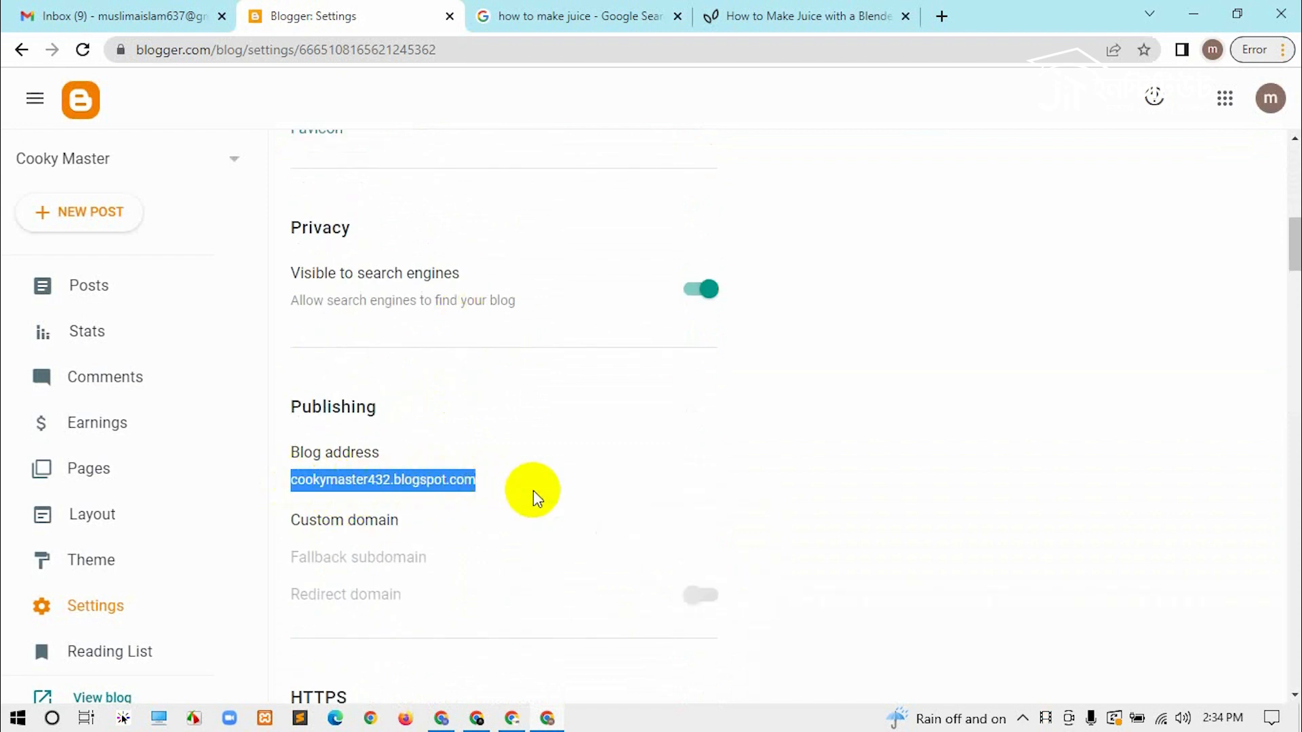
Step: Load the copied blog address in a new incognito window
left_click(1282, 50)
left_click(1153, 163)
right_click(768, 51)
left_click(836, 213)
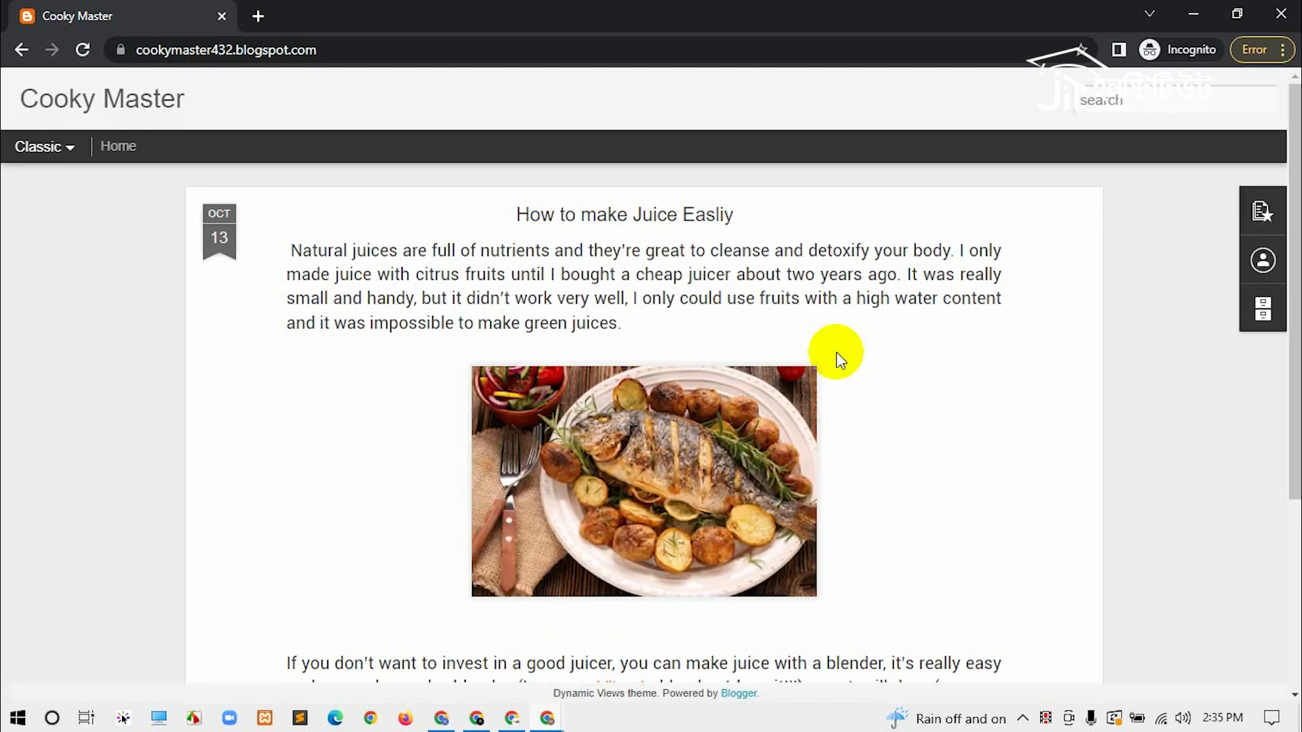
Step: Open the 'How to make Juice Easliy' post on the live blog and select its full https URL
scroll(836, 352, "down", 4)
scroll(872, 457, "up", 4)
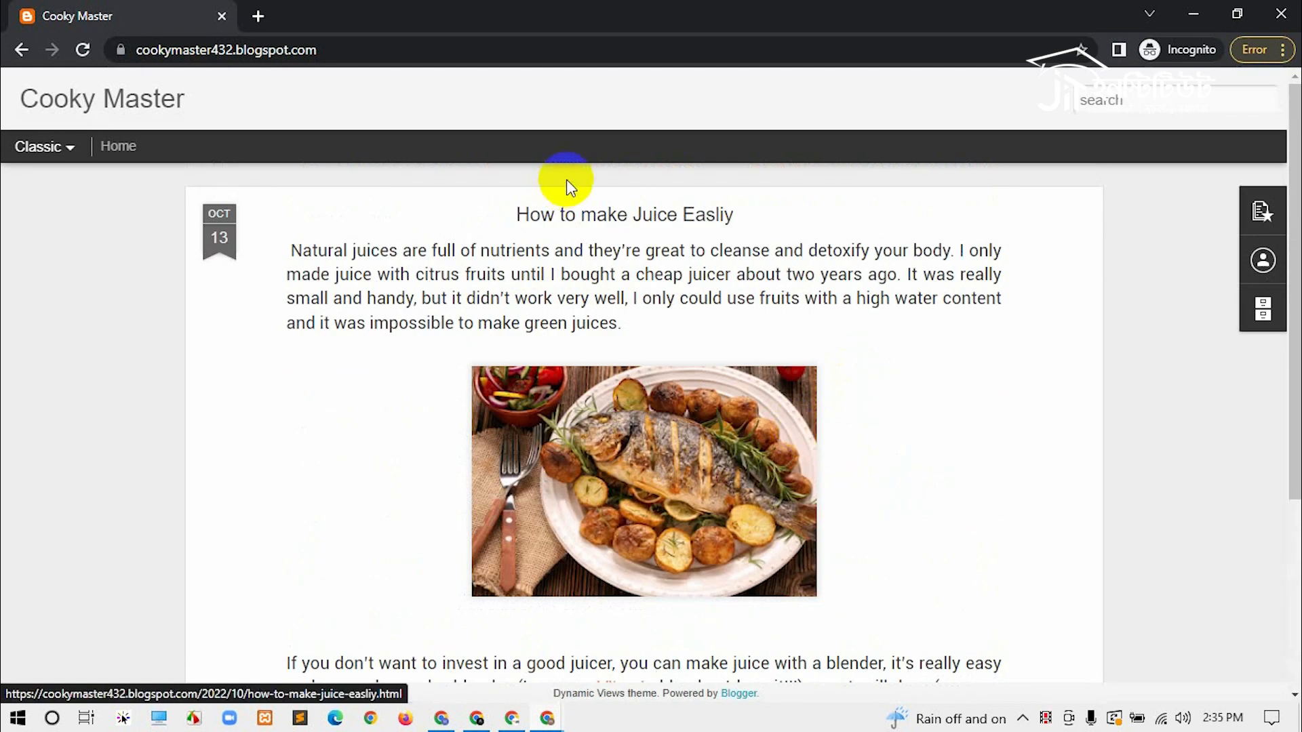
left_click(732, 250)
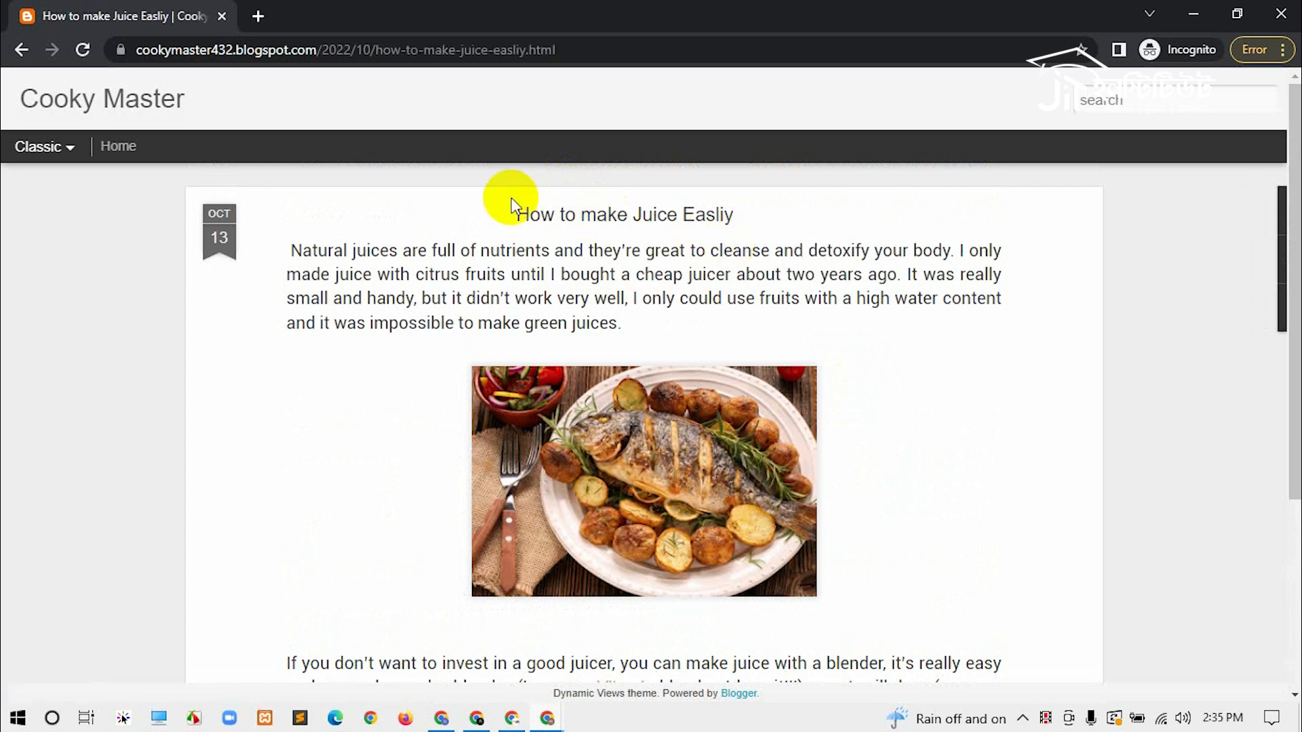
left_click(569, 50)
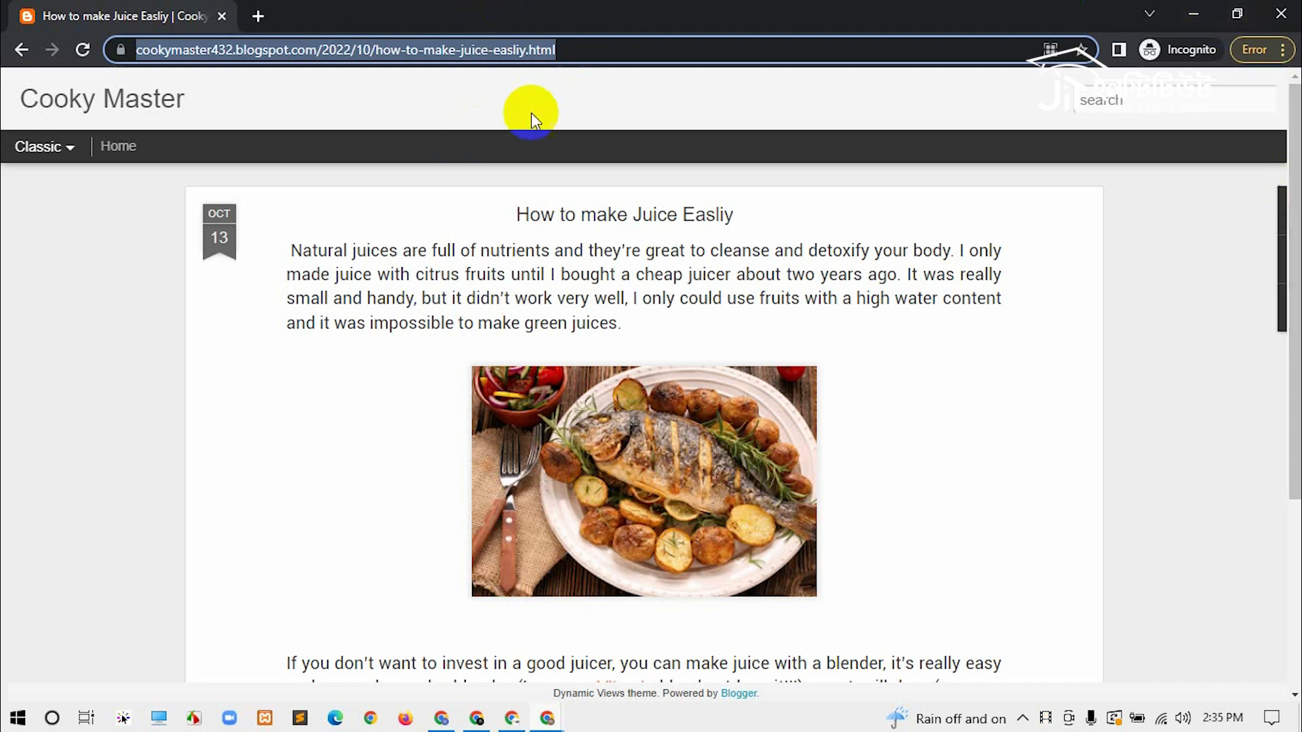
scroll(892, 596, "down", 4)
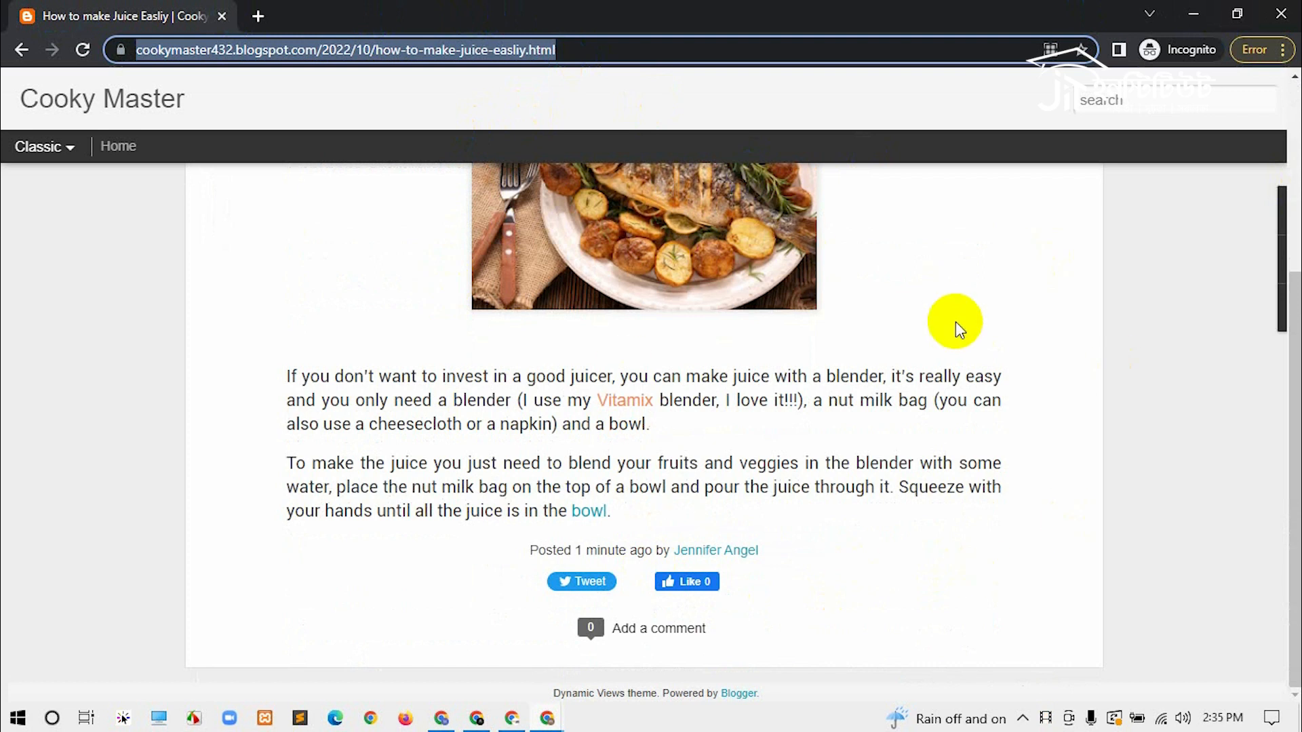
left_click(805, 203)
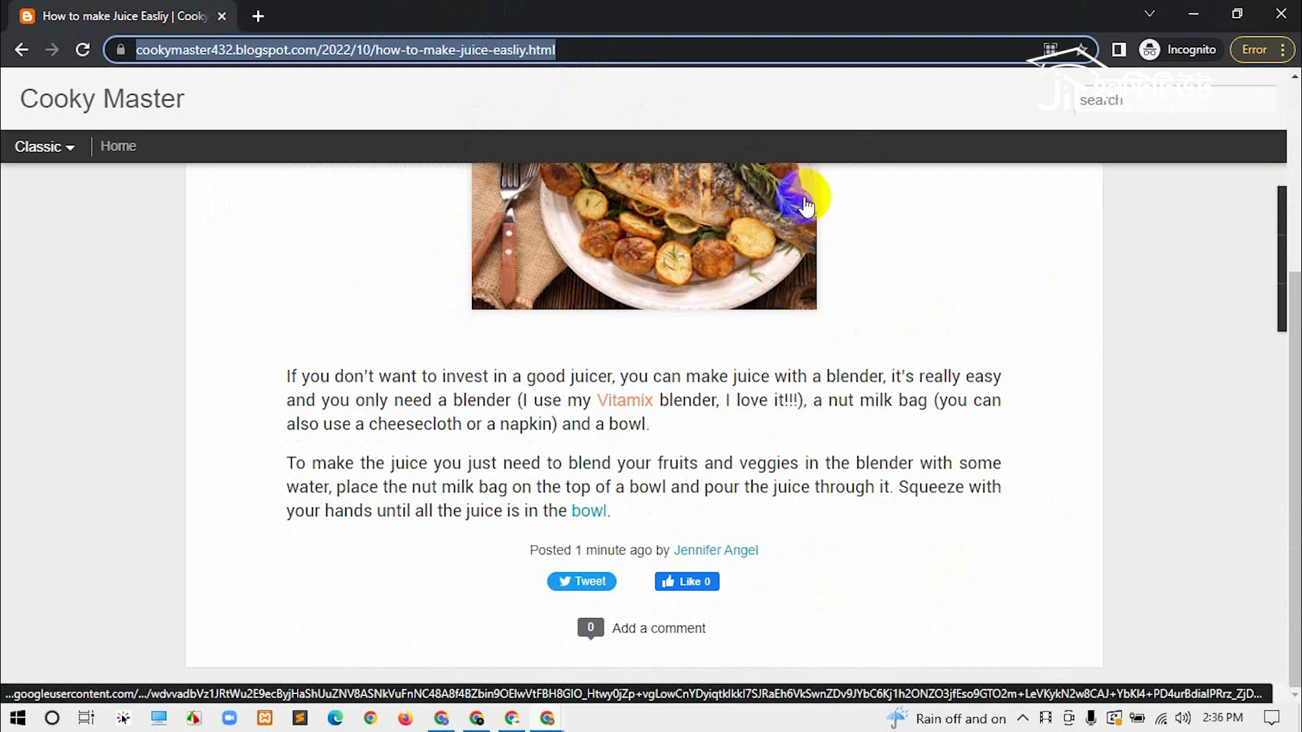
left_click(575, 50)
left_click_drag(627, 49, 4, 19)
key("ctrl+c")
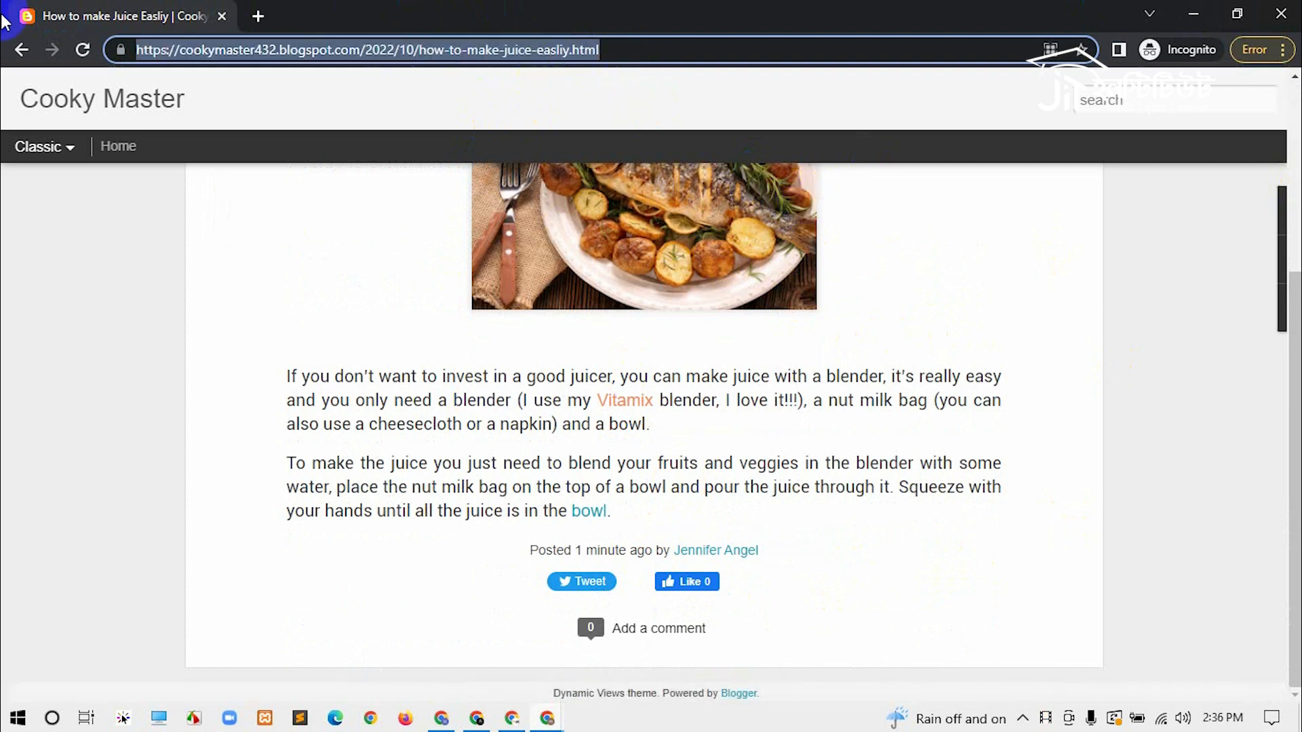
Step: In a new tab, search Google for 'site:' followed by the post's URL
left_click(259, 17)
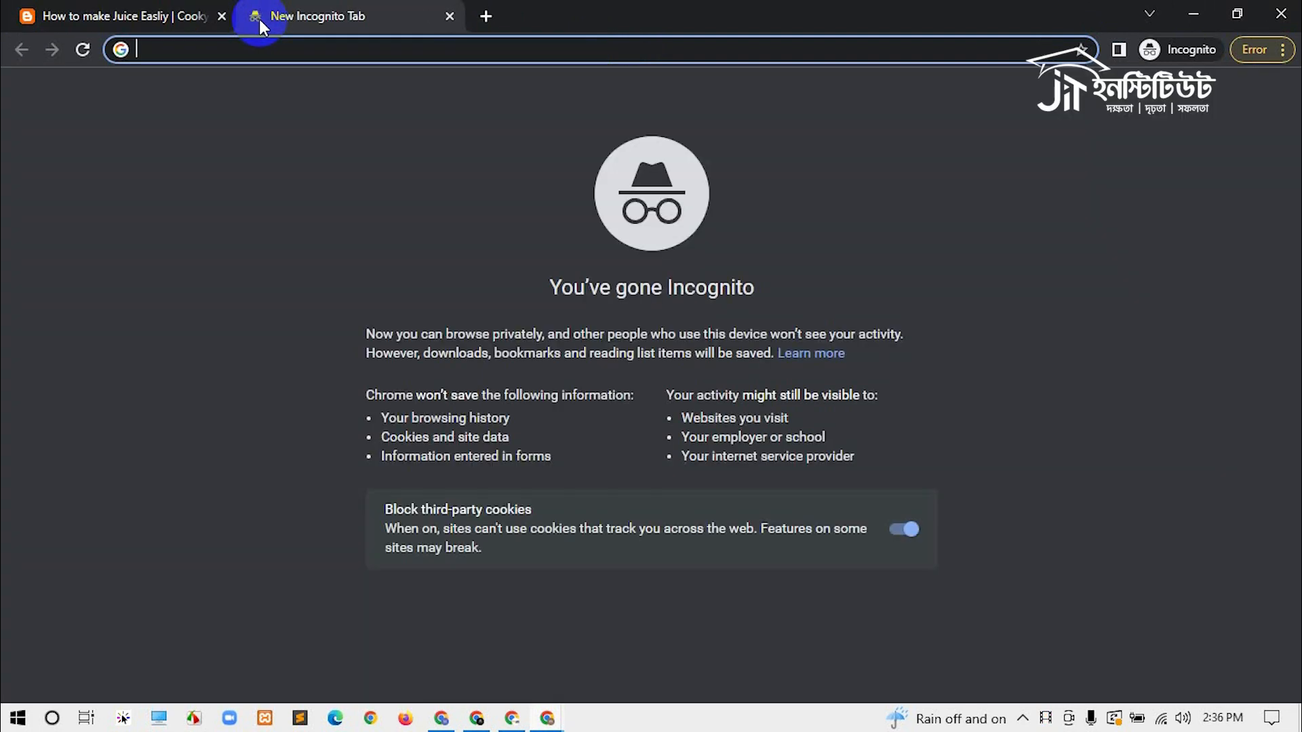
type("site:")
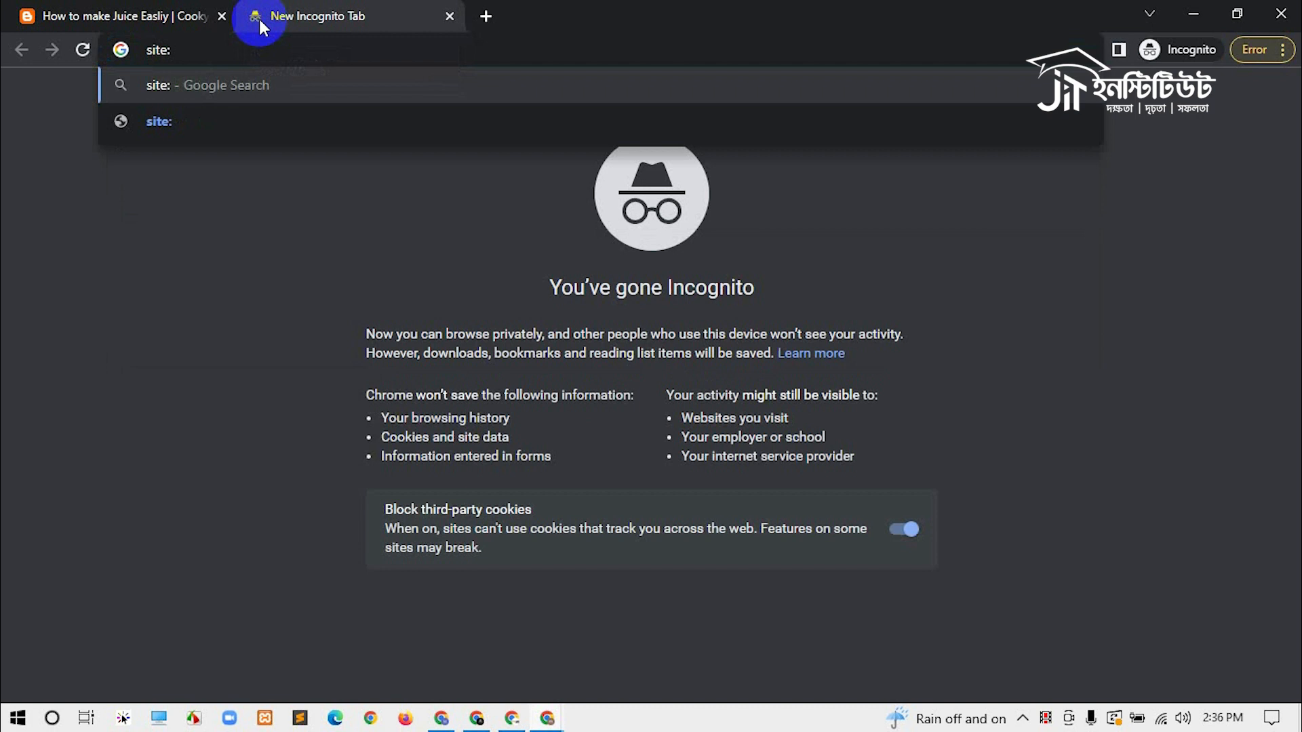
key("ctrl+v")
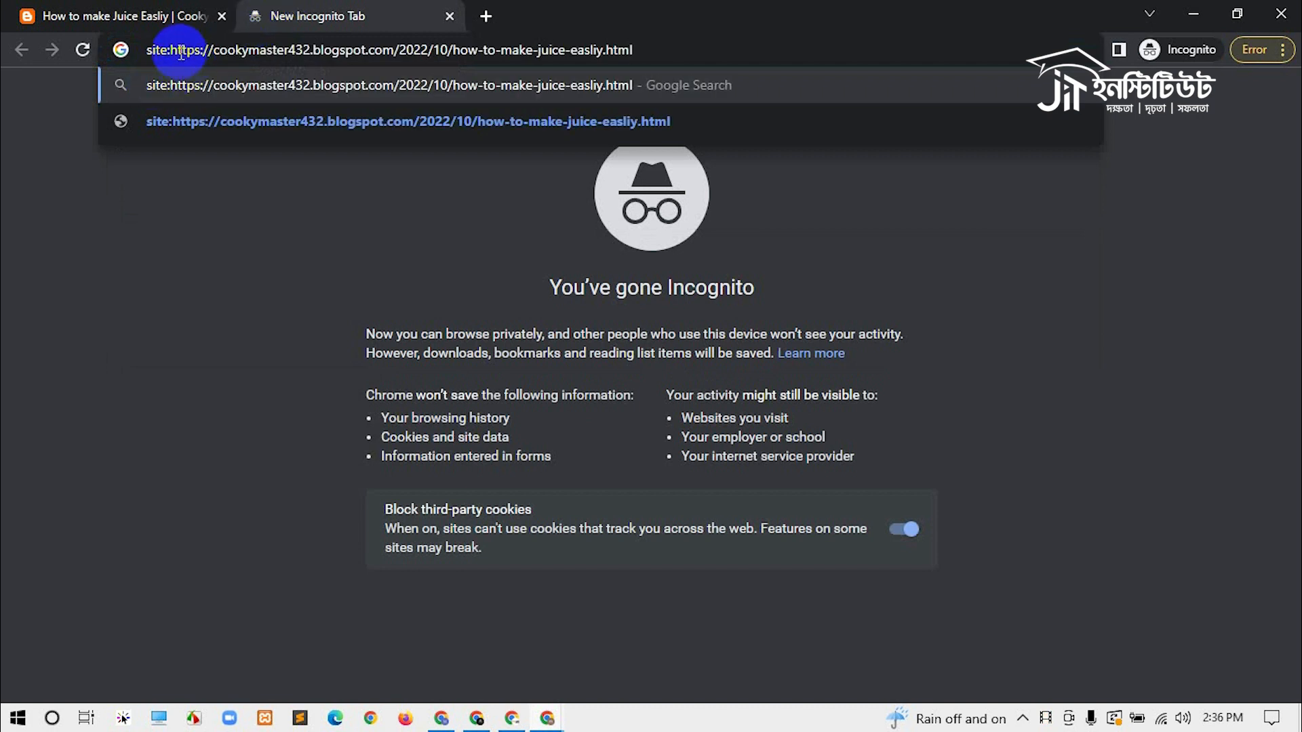
left_click_drag(171, 57, 142, 52)
left_click(661, 56)
left_click_drag(662, 55, 174, 51)
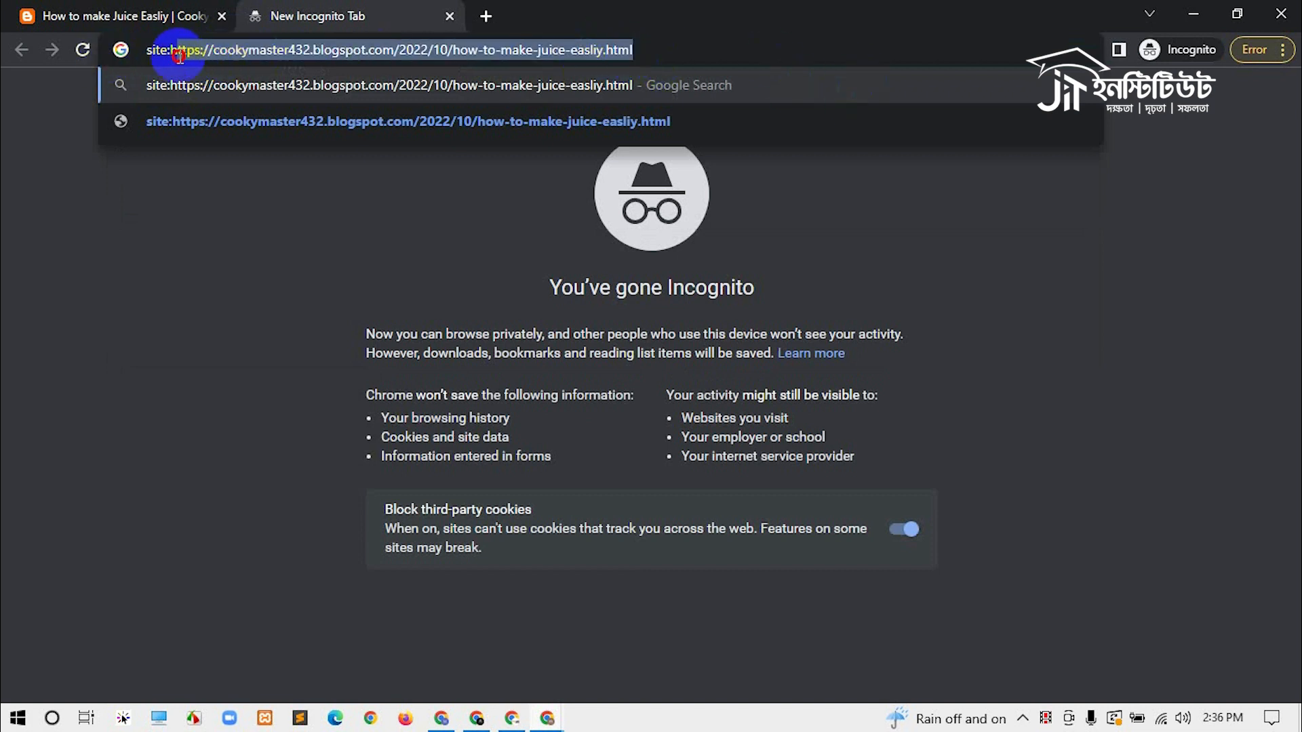
left_click(754, 49)
key("Return")
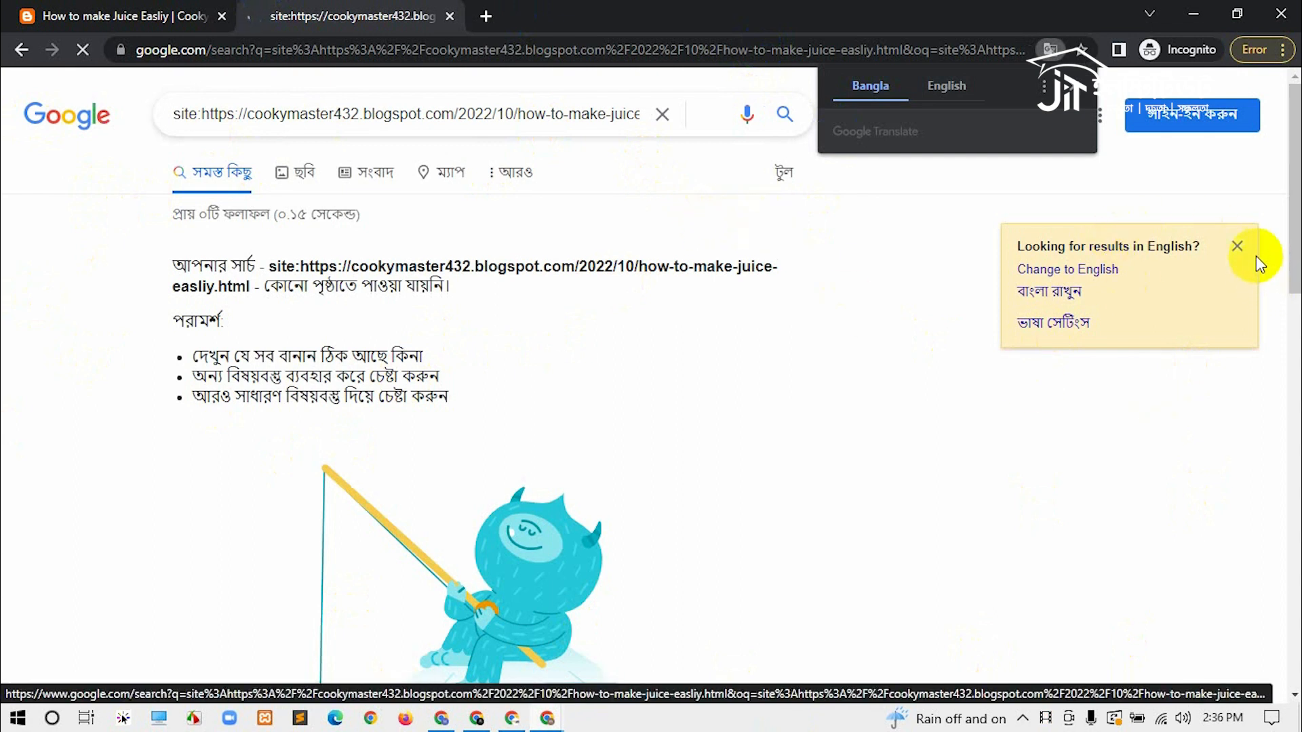
Step: Dismiss the translation offer, shrink the incognito window and return to the Simple Vegan Blog blender article
left_click(1235, 234)
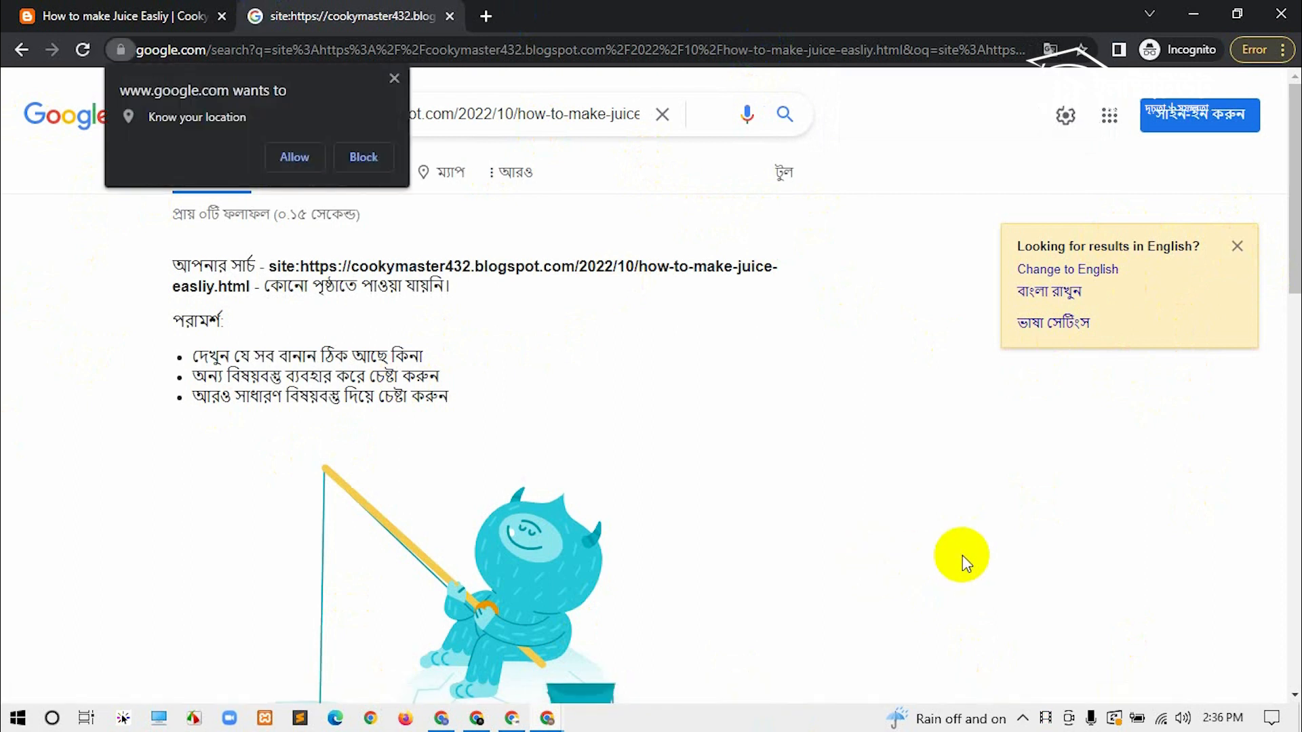
left_click_drag(851, 8, 989, 261)
left_click(747, 11)
scroll(601, 162, "up", 15)
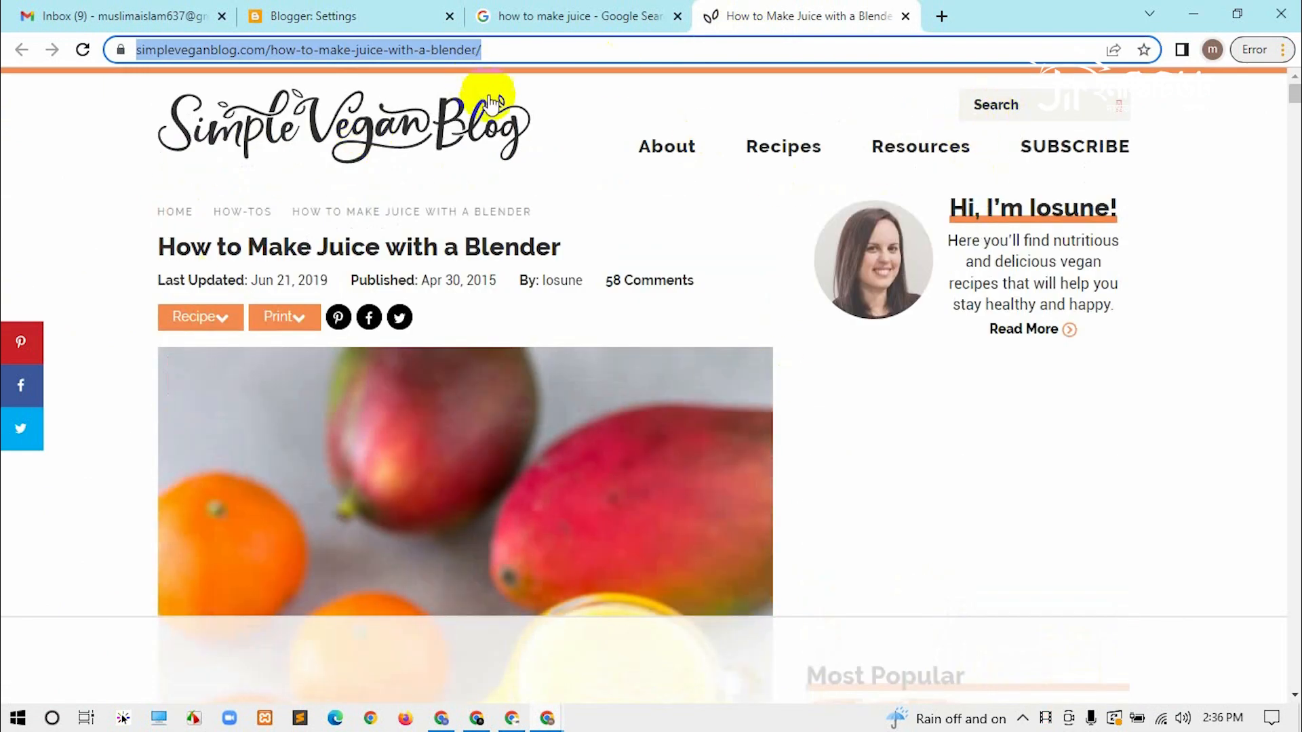
Step: Prefix the blender article's URL with 'site:' in the address bar and search it
scroll(556, 251, "down", 8)
scroll(568, 244, "down", 12)
scroll(570, 224, "up", 15)
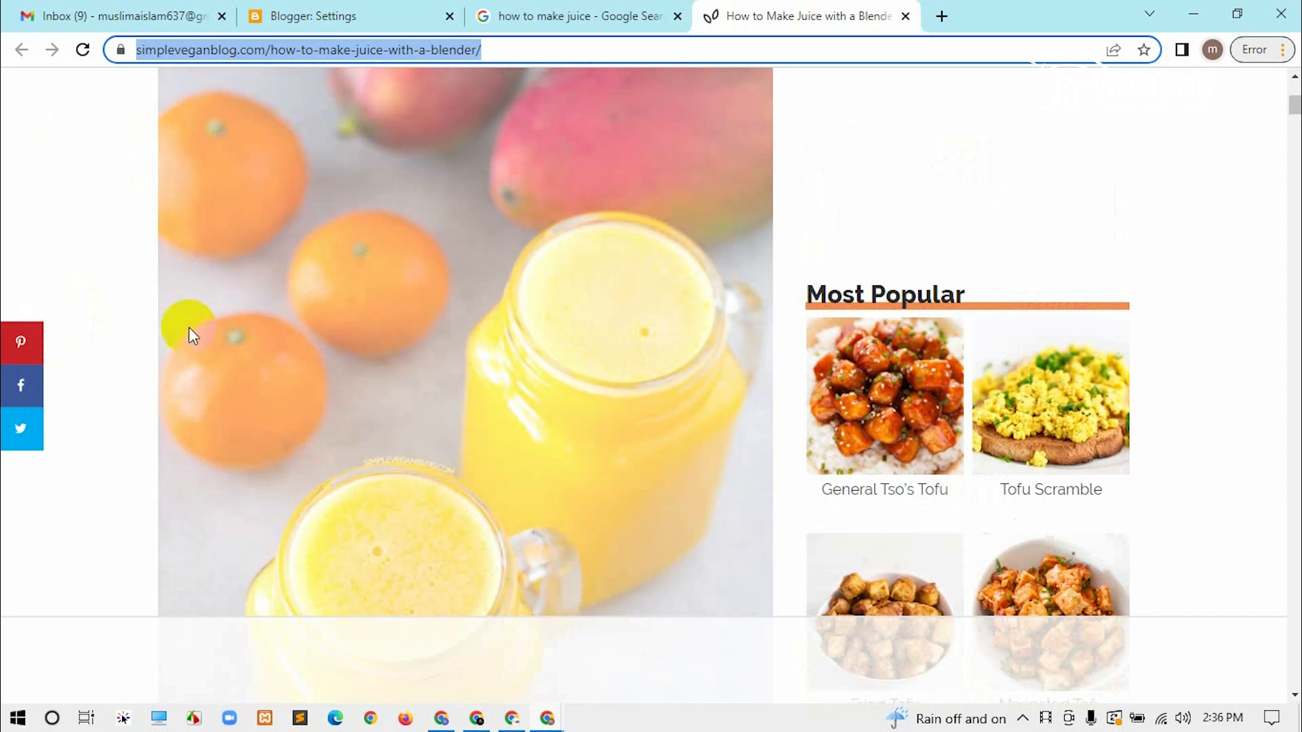
left_click(469, 49)
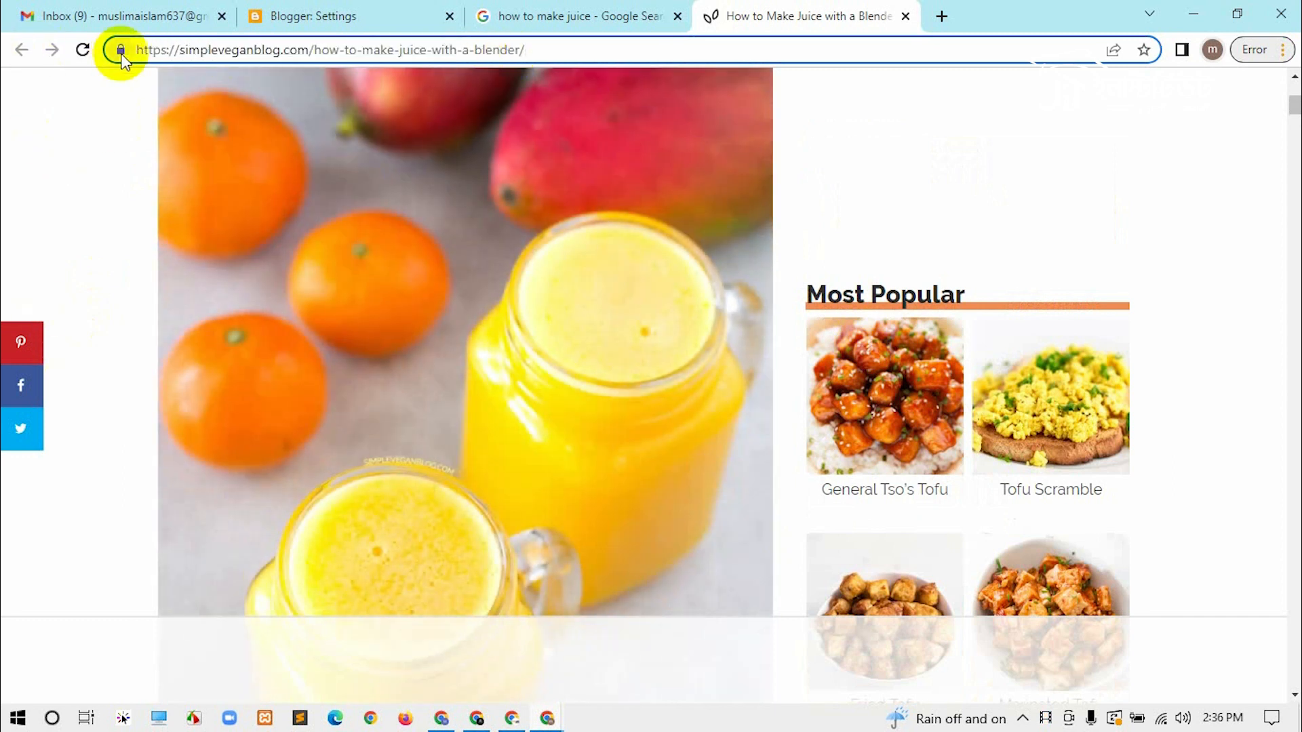
left_click(141, 49)
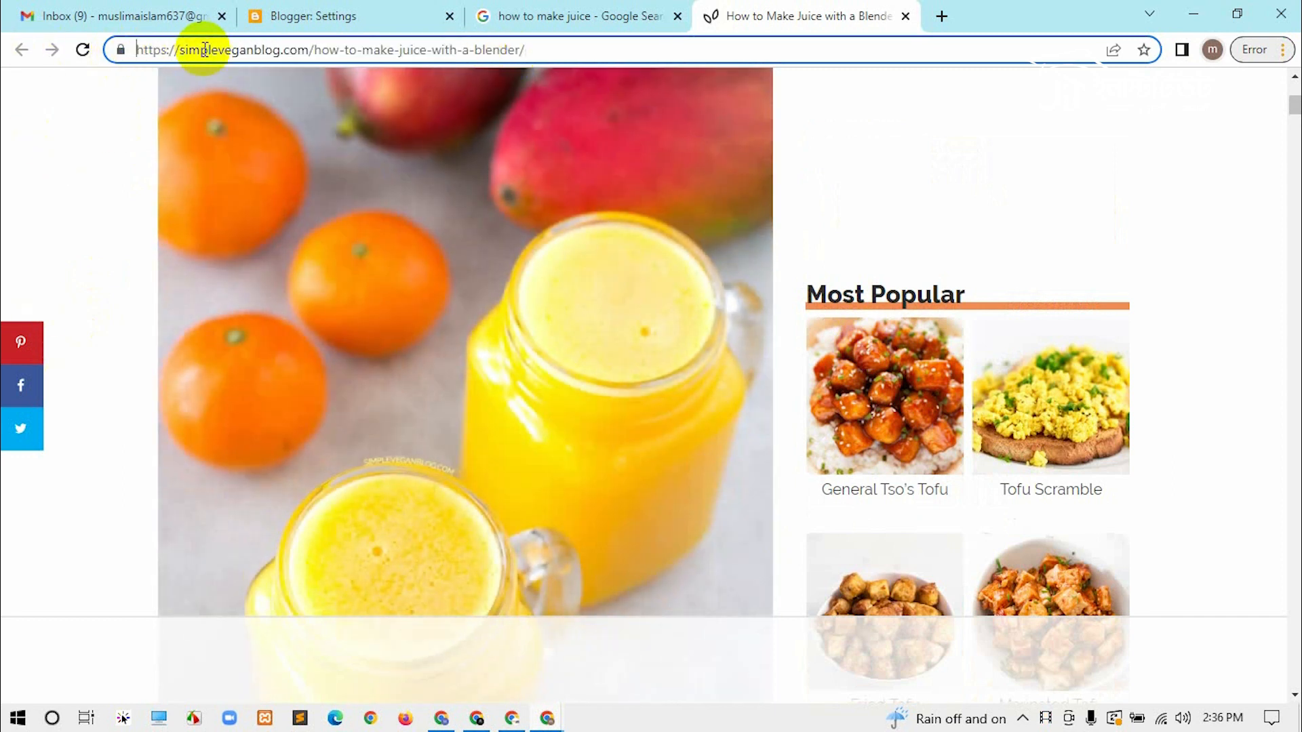
type("site:")
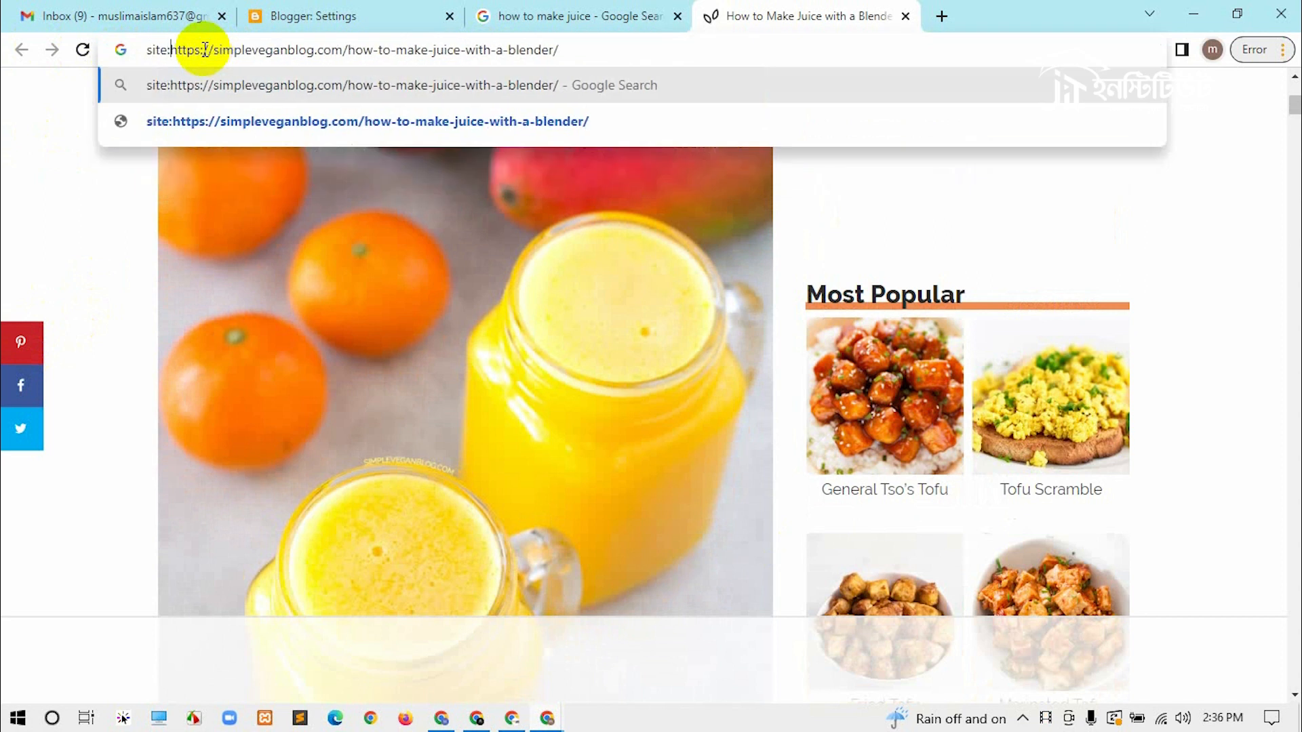
key("Return")
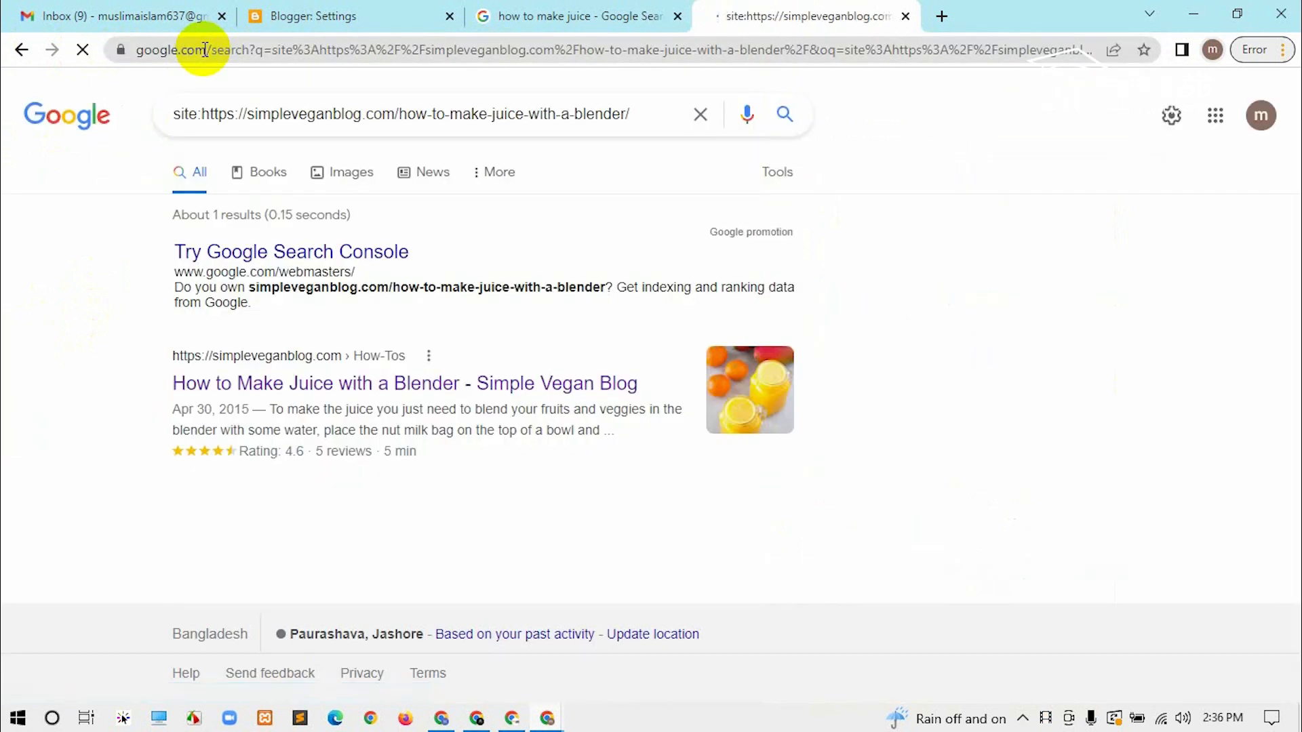